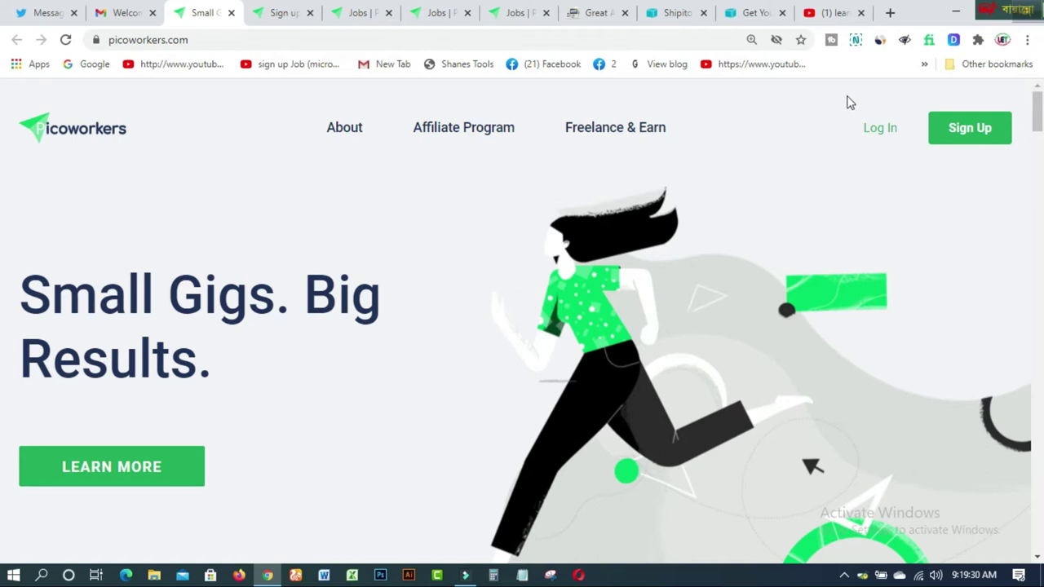
click(881, 42)
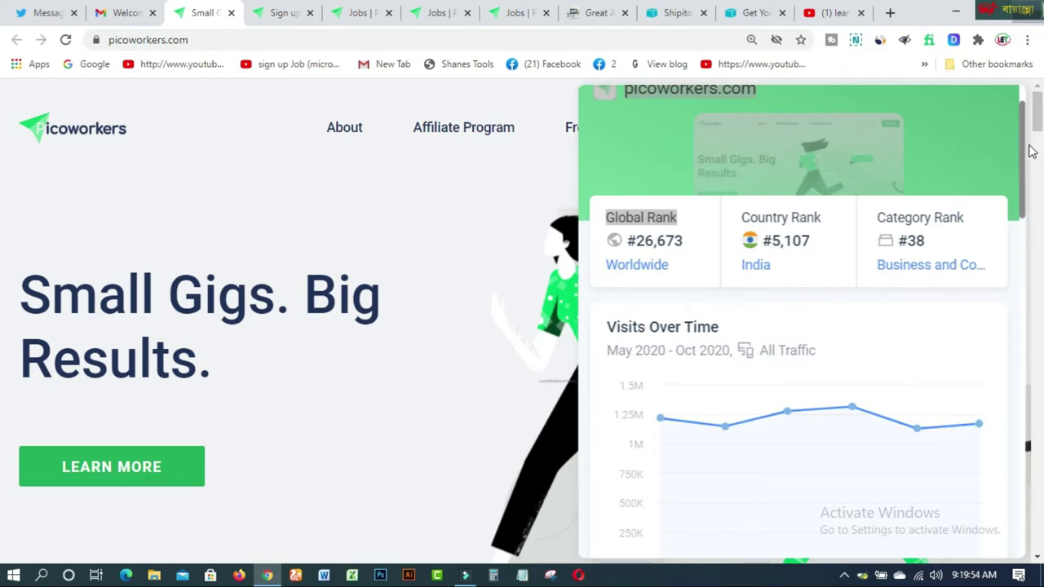
drag(1027, 118, 995, 466)
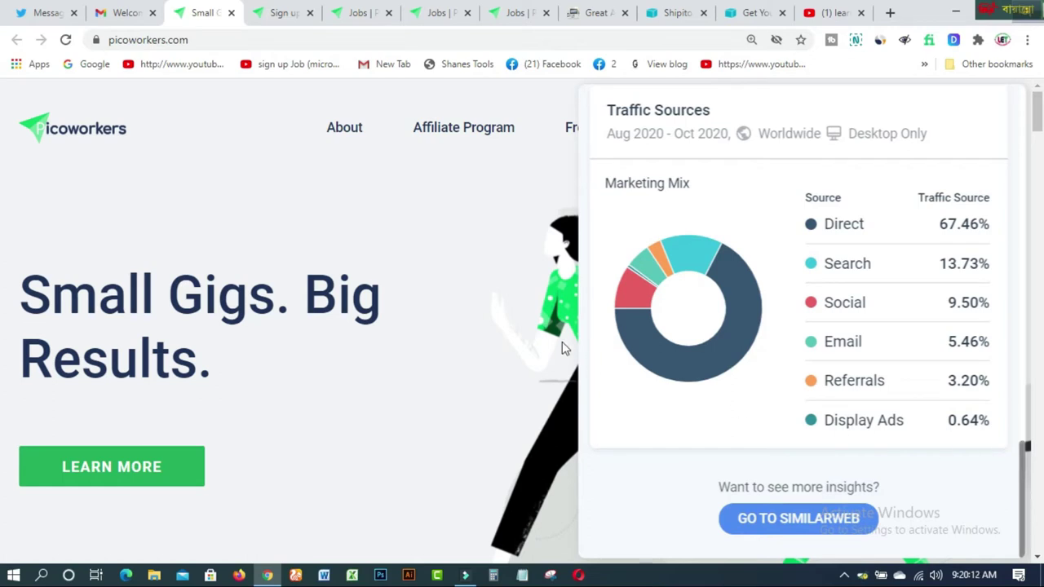
click(461, 212)
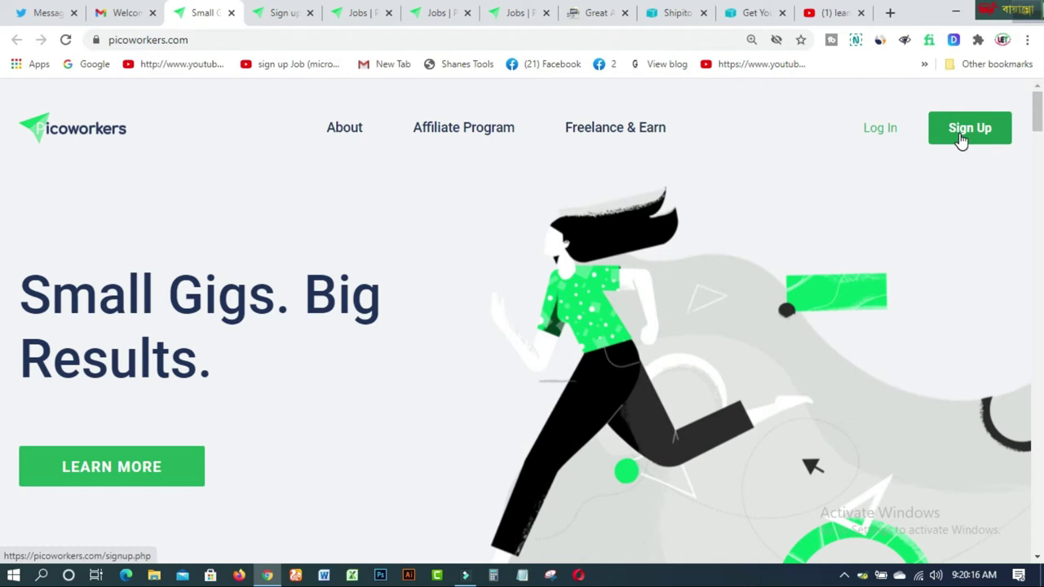
- Bring up the Picoworkers sign-up form and fill in the real name and password fields
click(284, 18)
drag(1037, 283, 1041, 186)
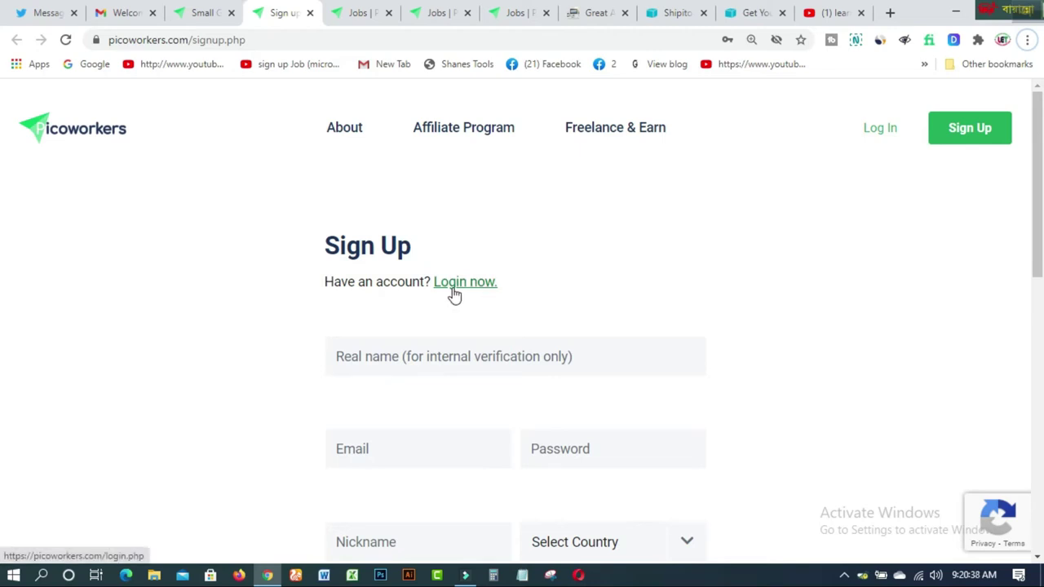
drag(1036, 118, 1040, 201)
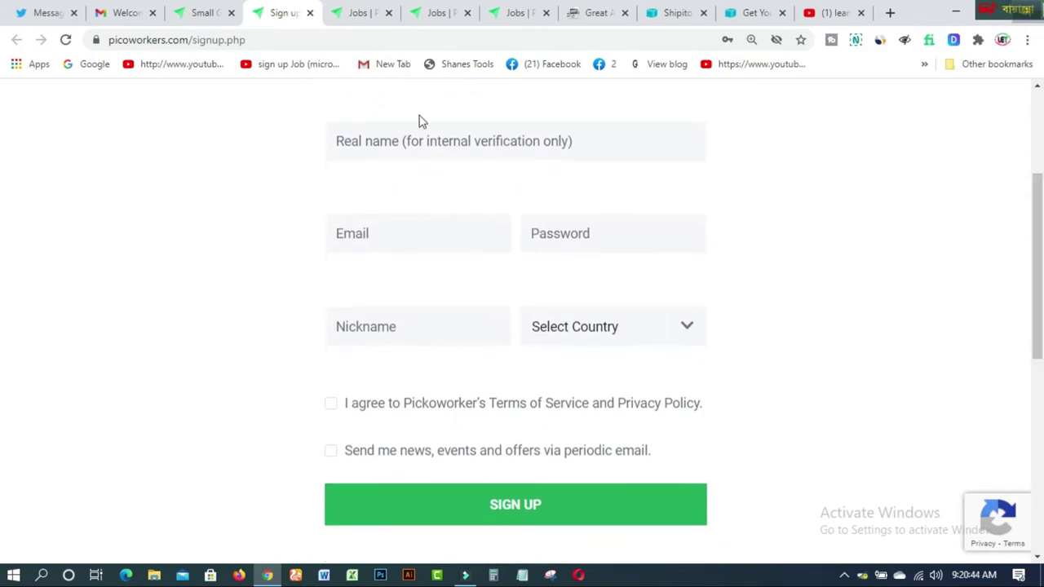
click(350, 141)
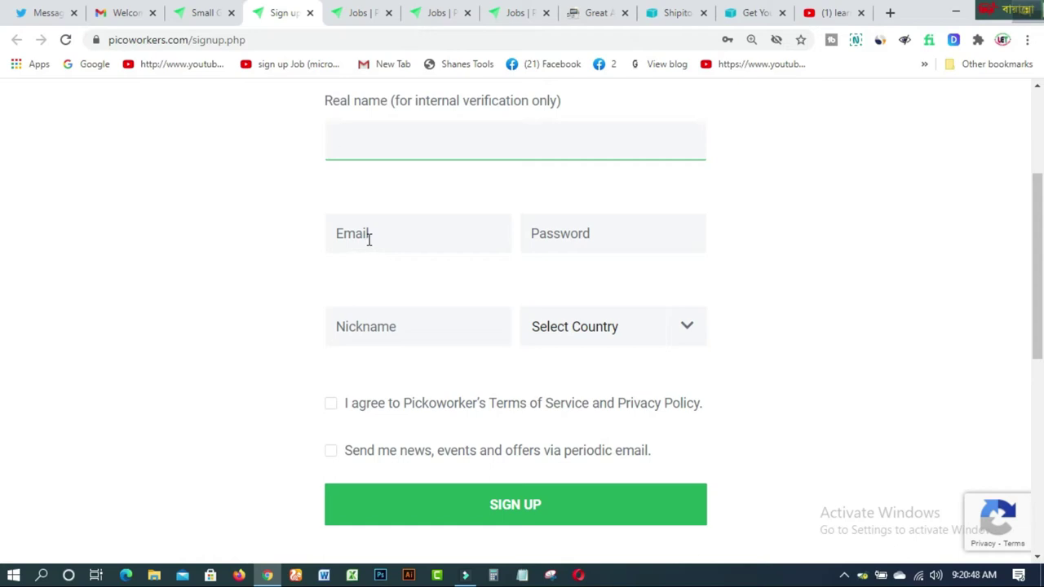
click(584, 242)
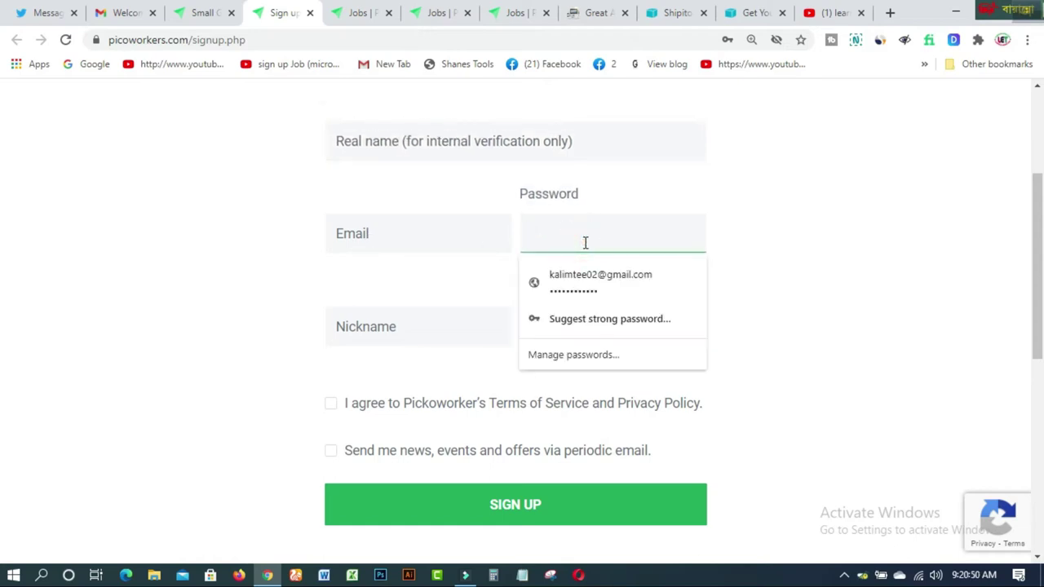
click(779, 194)
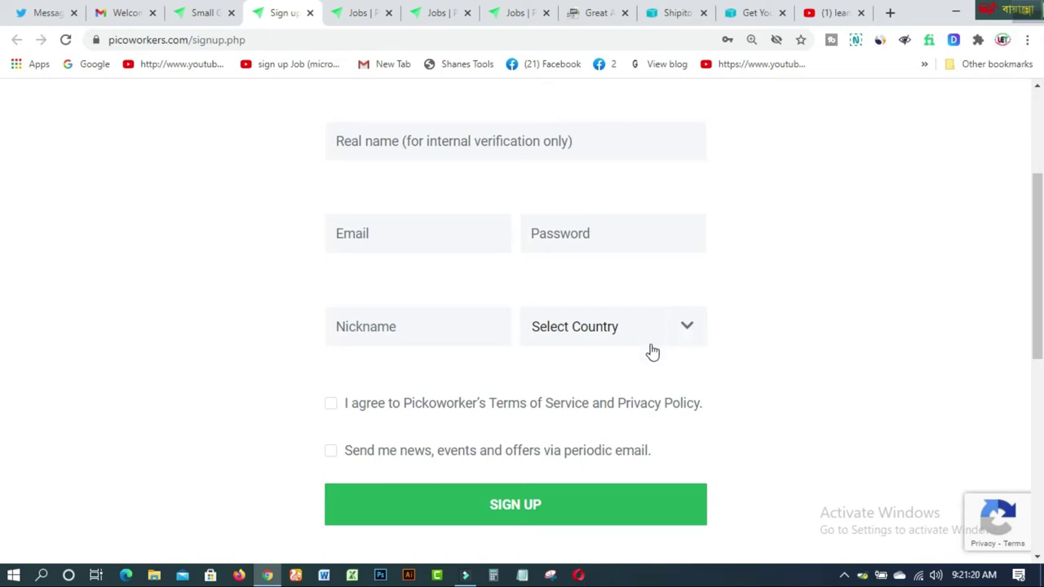
- Tick the news-and-offers and terms-of-service checkboxes, then go to the welcome email
click(331, 454)
click(332, 407)
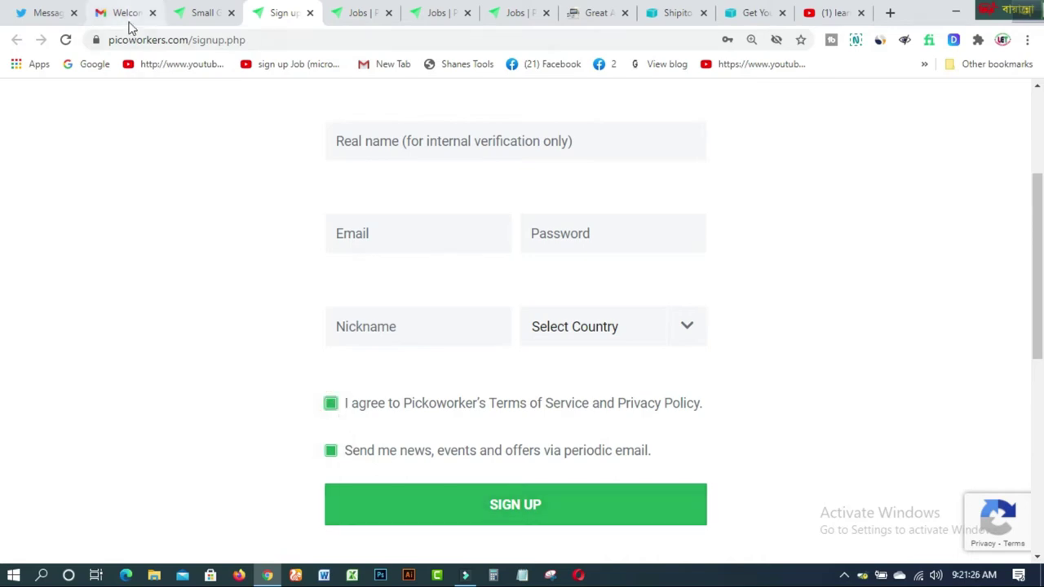
click(127, 18)
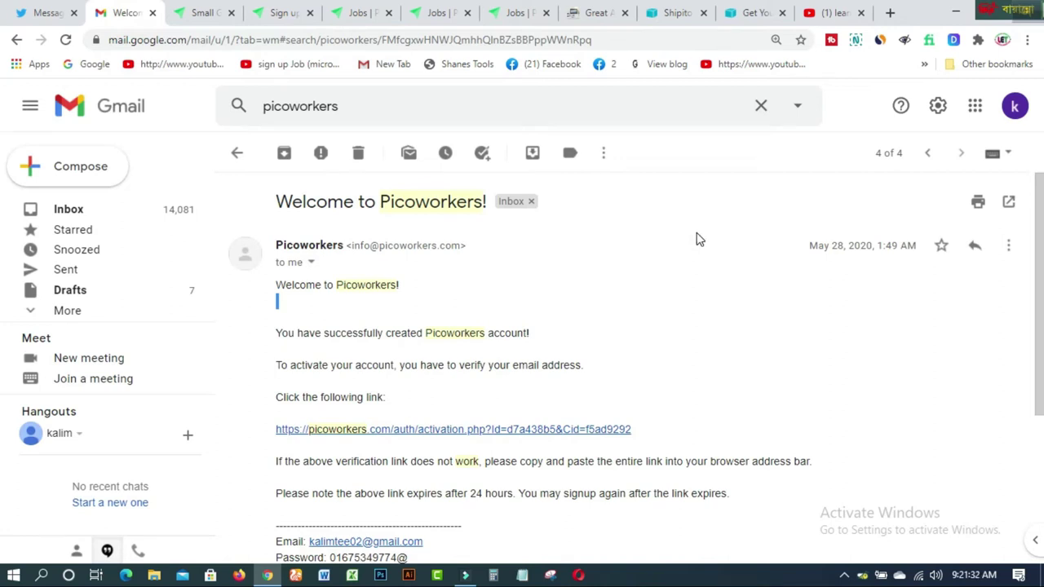
- Open the welcome email's activation link in a new tab and view the Find Jobs page
right_click(508, 430)
click(584, 244)
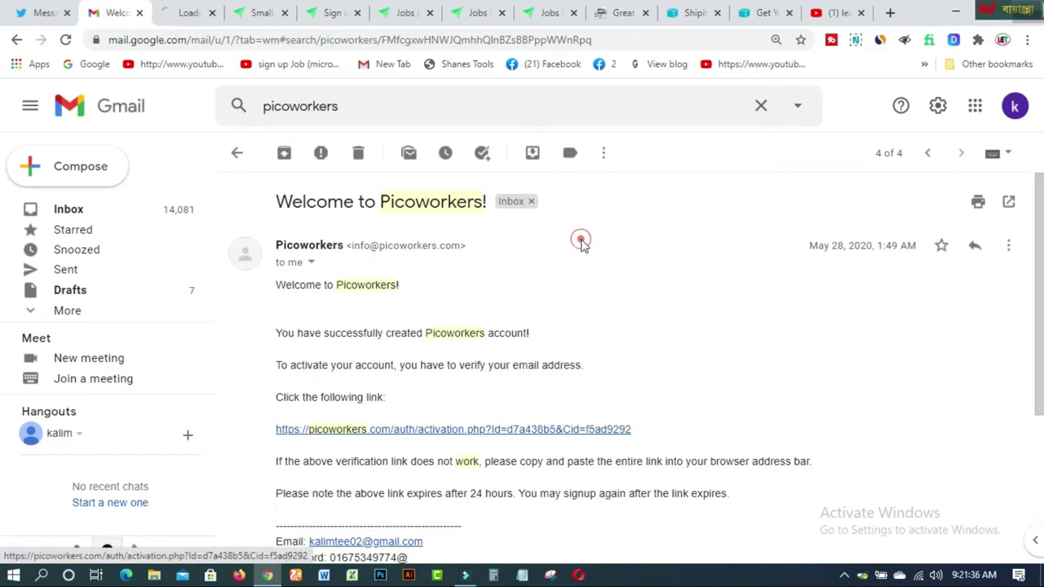
click(184, 18)
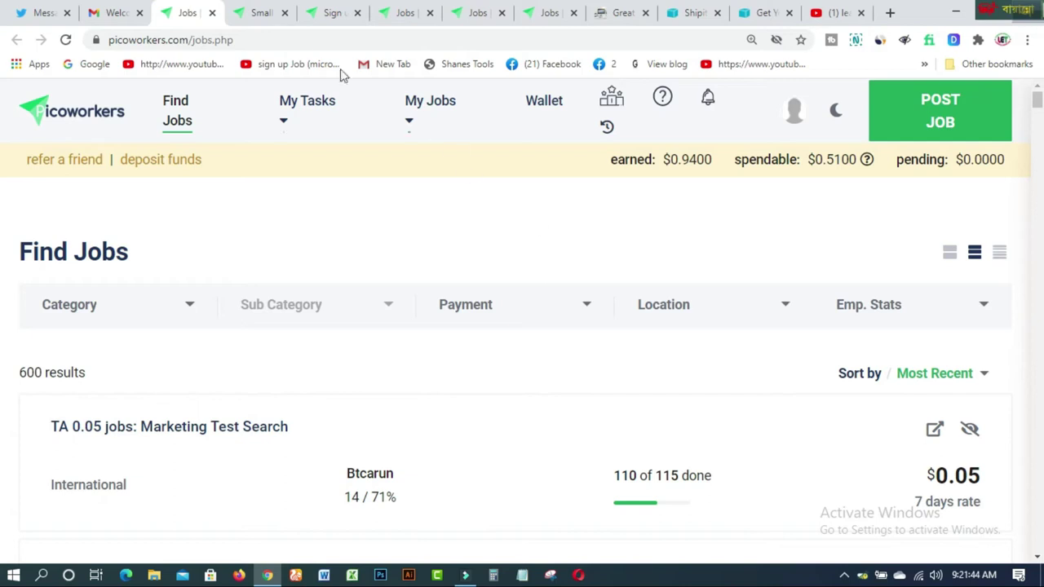
- Check the My Tasks and My Jobs counts, then go to the workers Ranking page
click(394, 20)
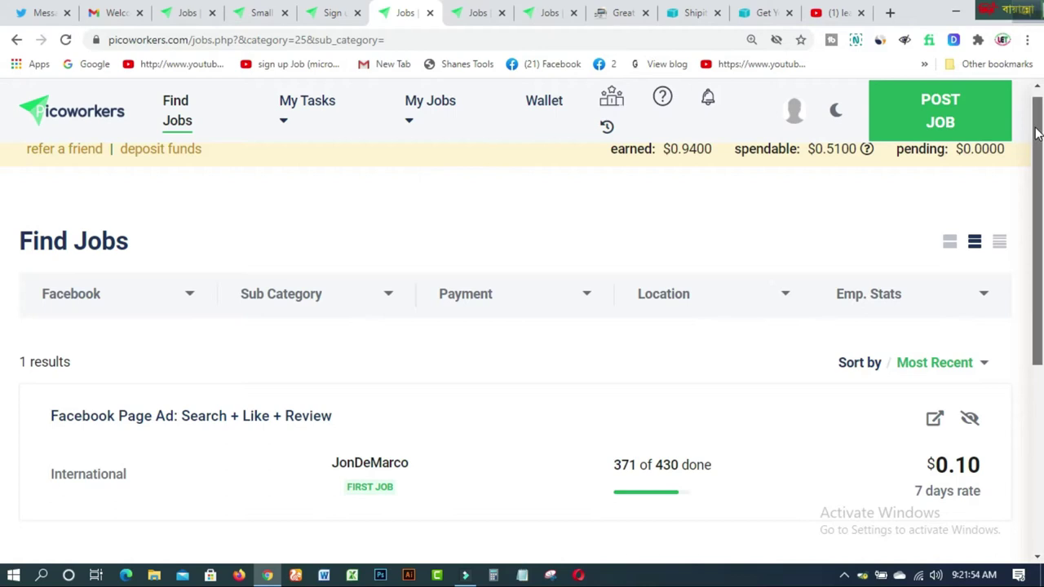
scroll(1038, 122, up, 1)
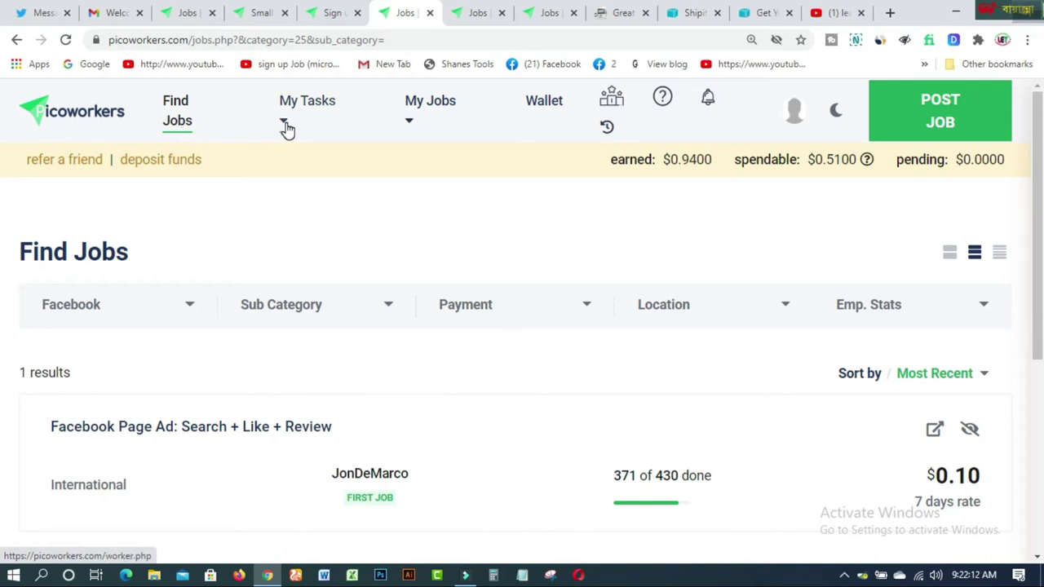
click(287, 129)
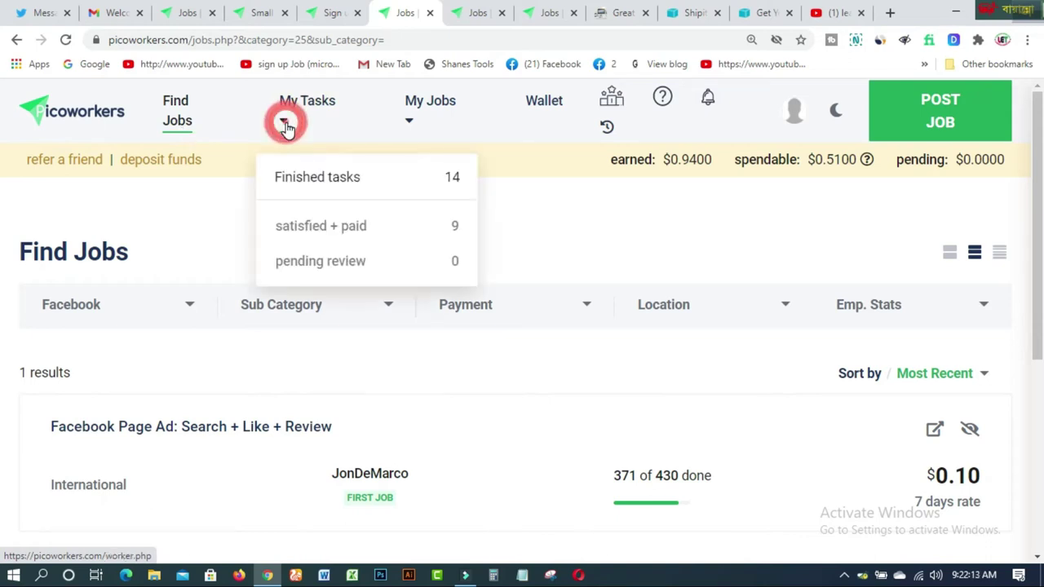
click(411, 124)
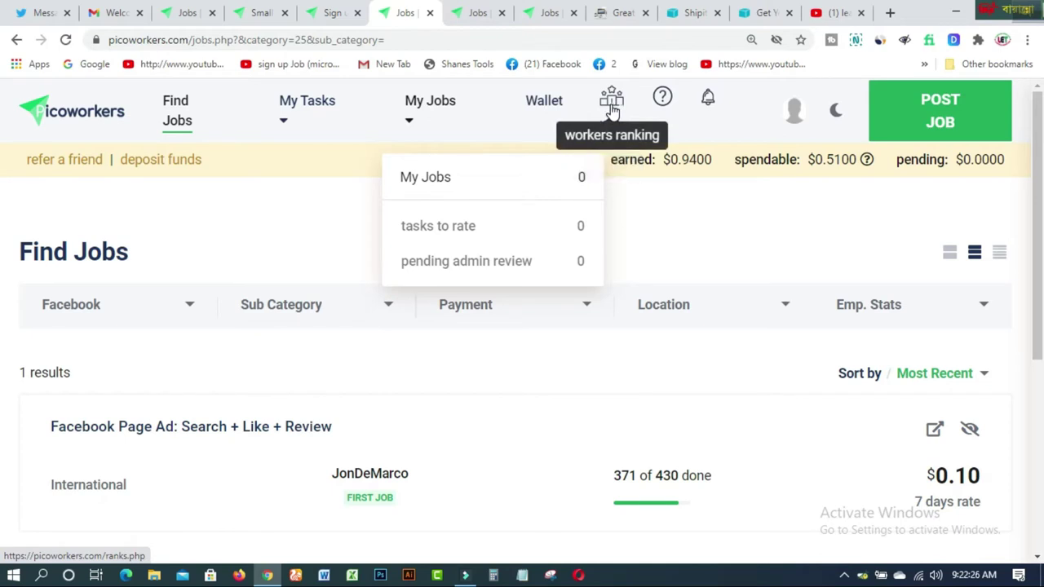
click(612, 110)
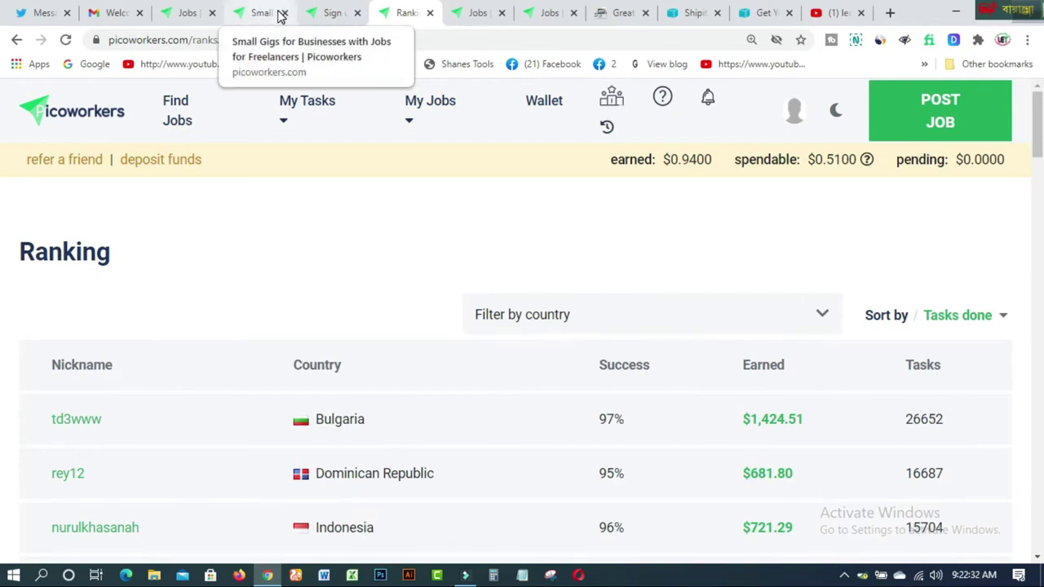
- Close the Small Gigs home page tab and the Sign up tab
click(283, 13)
click(263, 21)
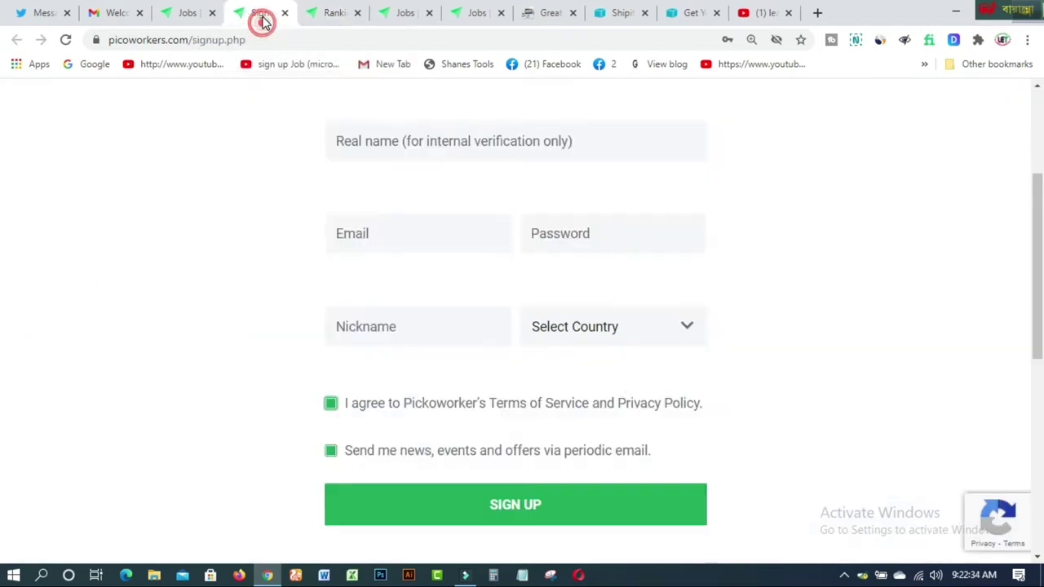
click(285, 14)
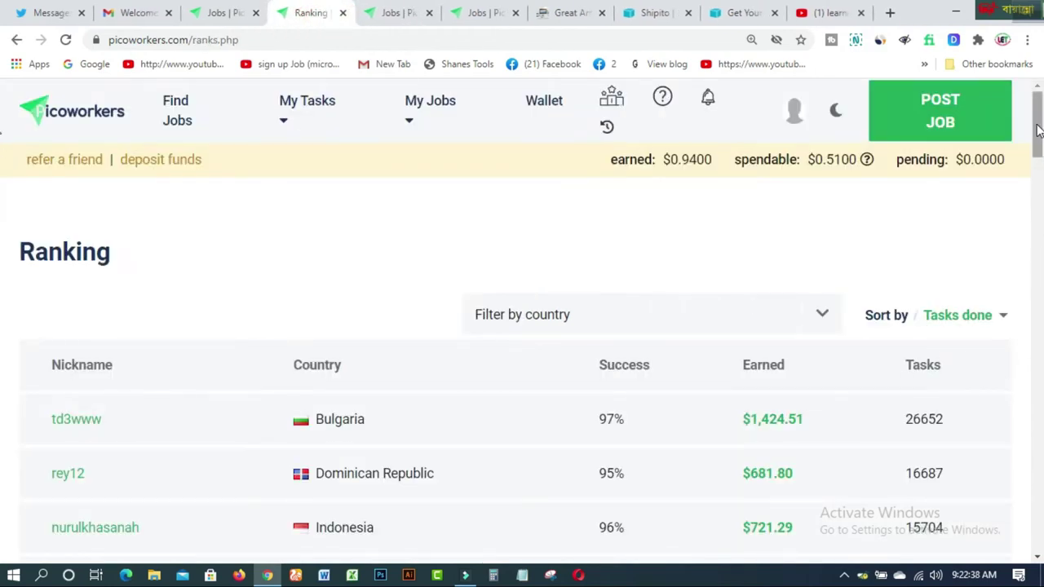
- Scroll the workers Ranking page and bring up the account avatar menu
drag(1038, 130, 1038, 148)
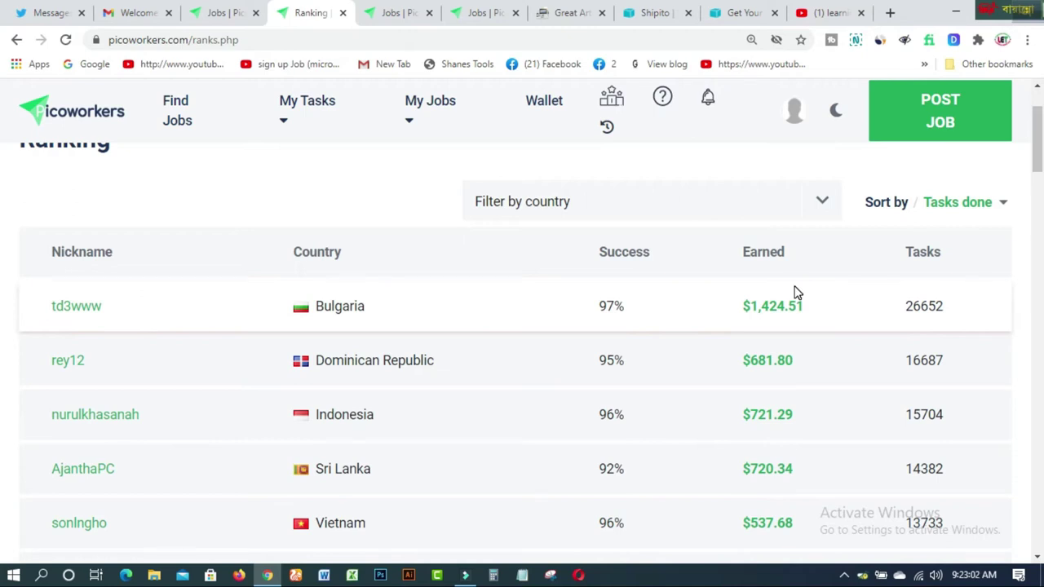
scroll(1038, 140, up, 2)
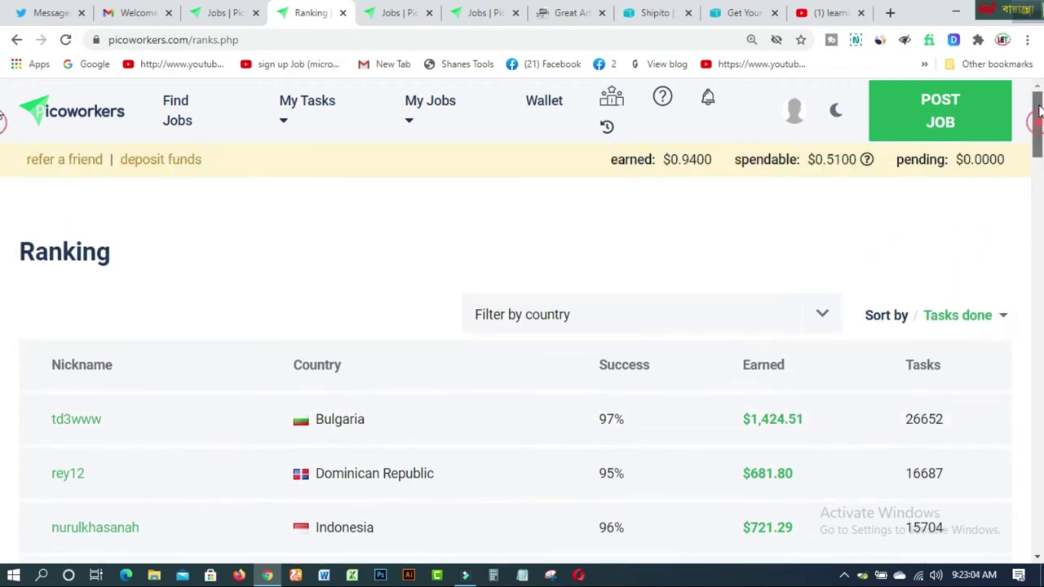
click(792, 113)
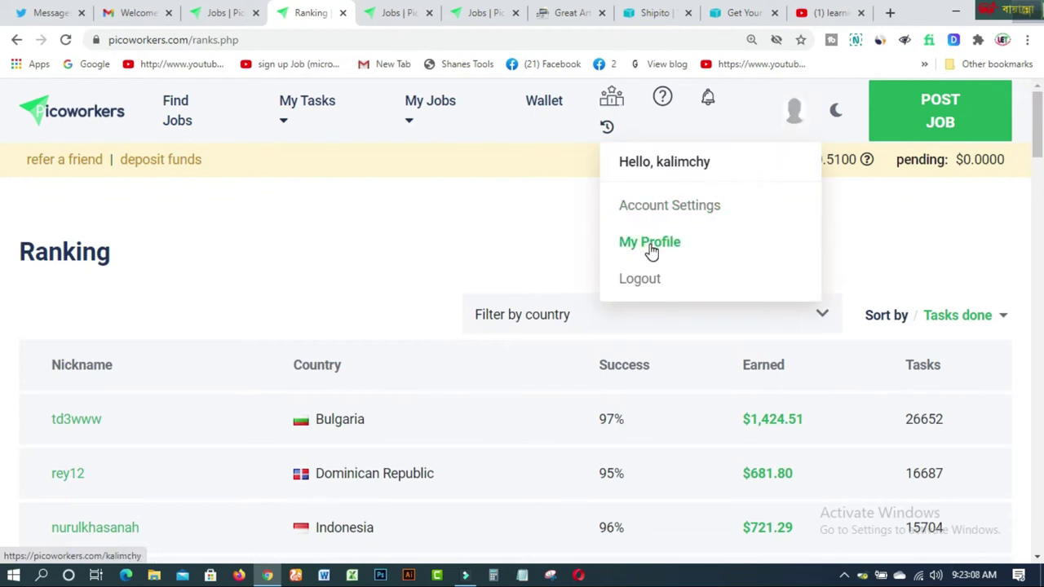
- Review the Account Settings page, then return to Find Jobs showing 577 results
click(658, 205)
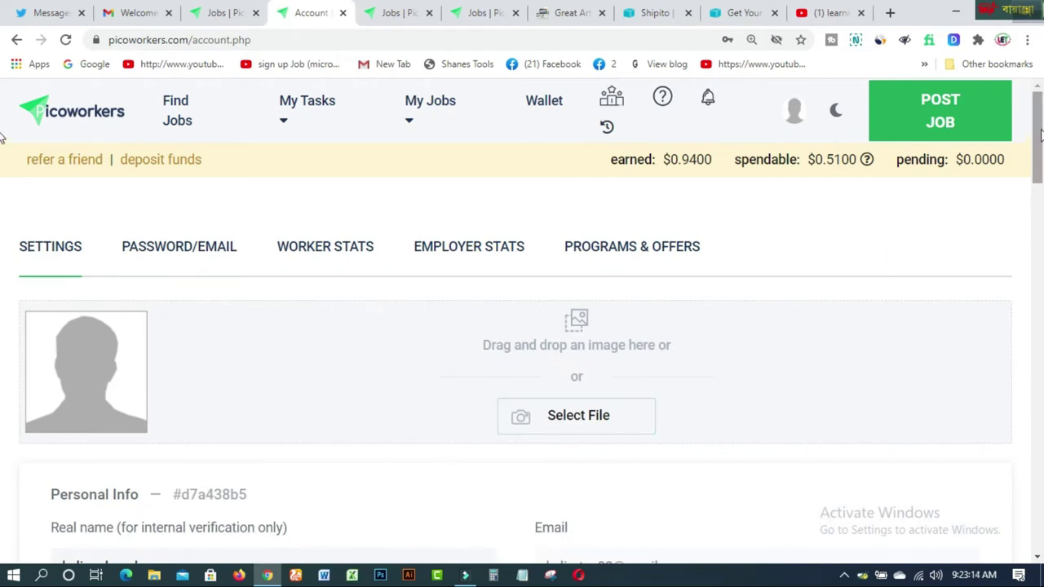
drag(1040, 135, 1036, 384)
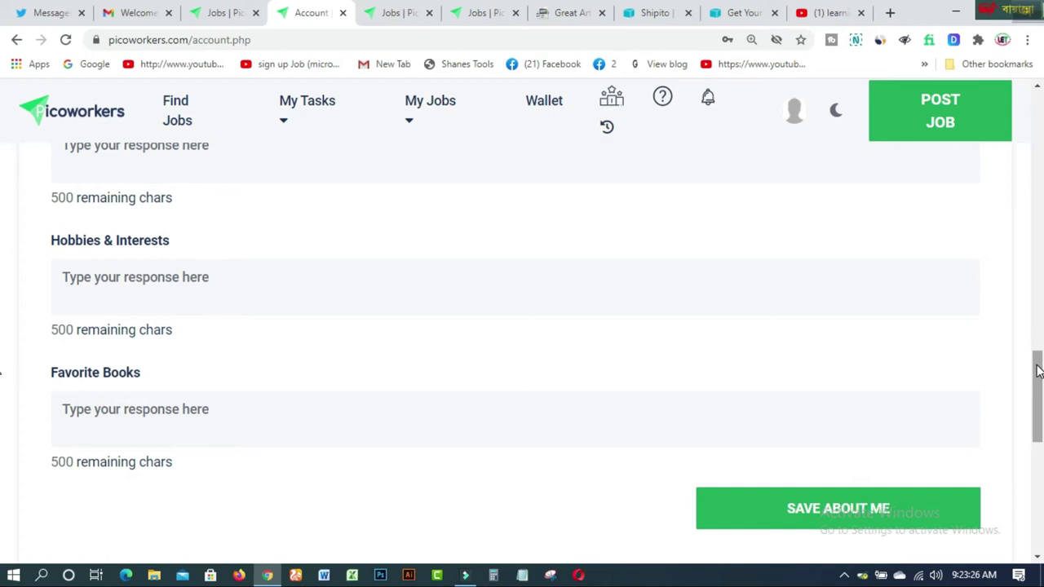
scroll(1037, 353, up, 15)
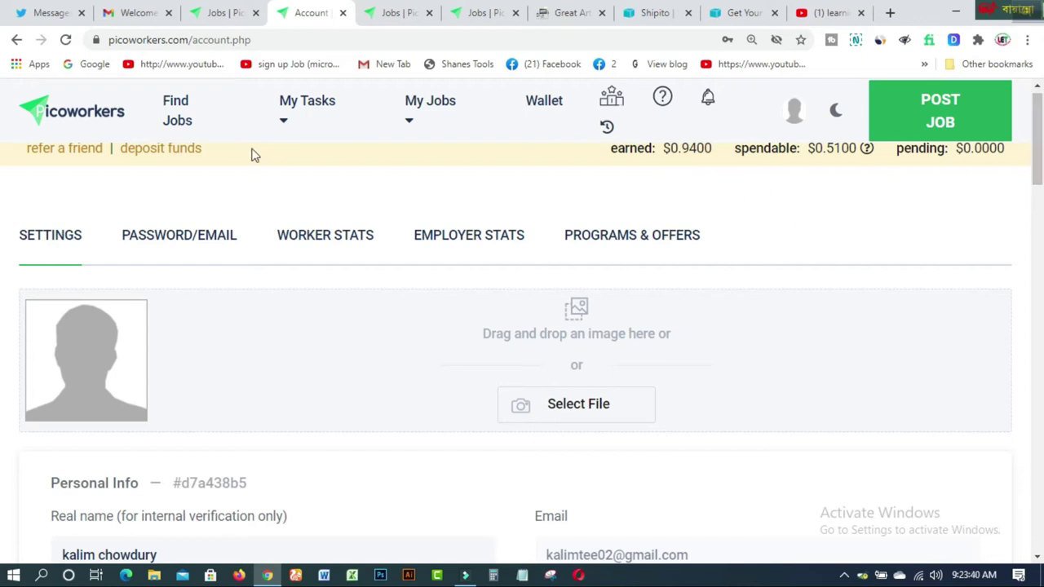
click(182, 123)
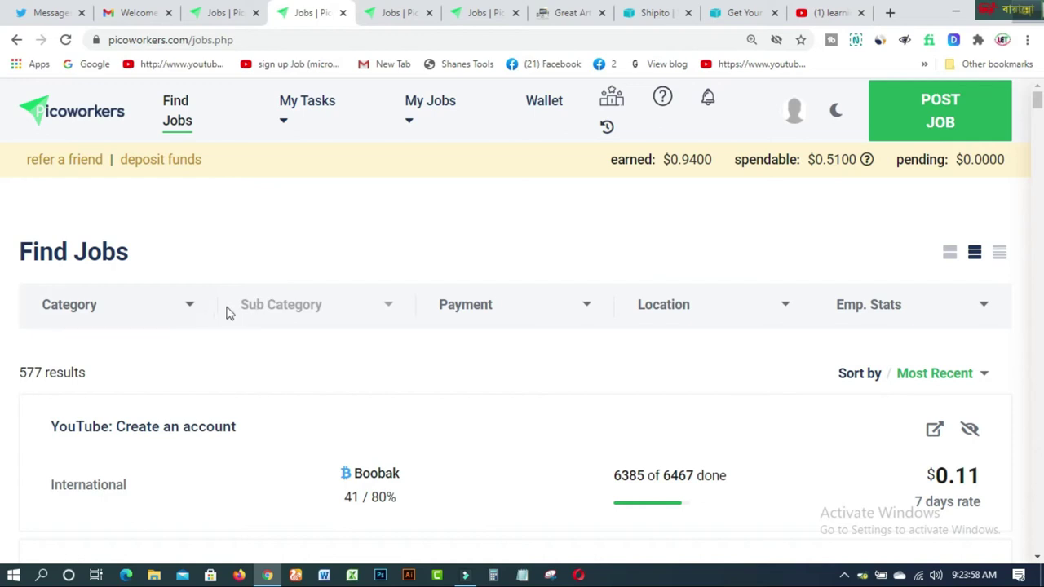
- Choose Sign up in the Category dropdown and apply it, leaving 432 jobs
click(190, 315)
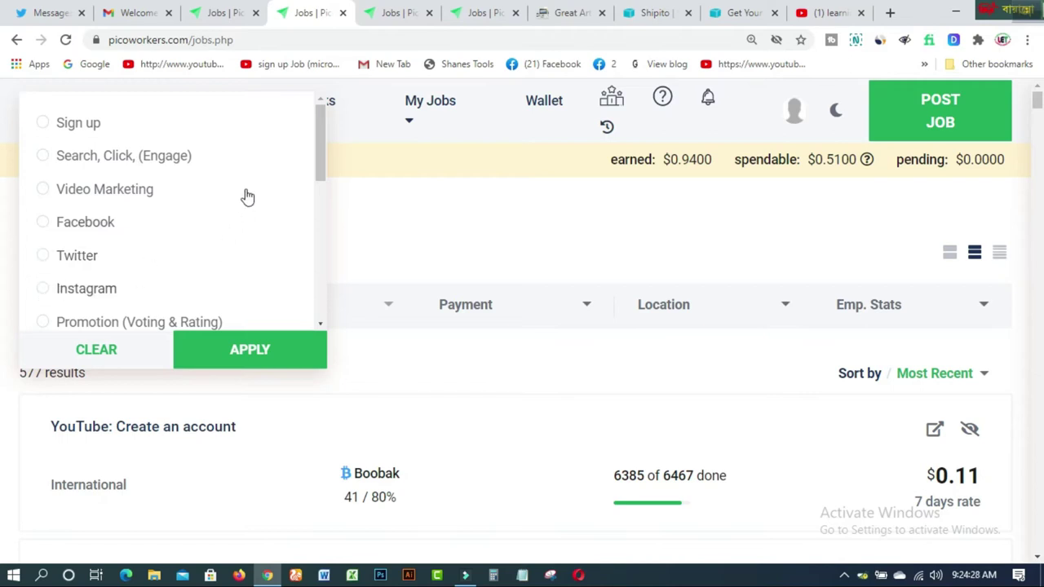
drag(323, 130, 315, 287)
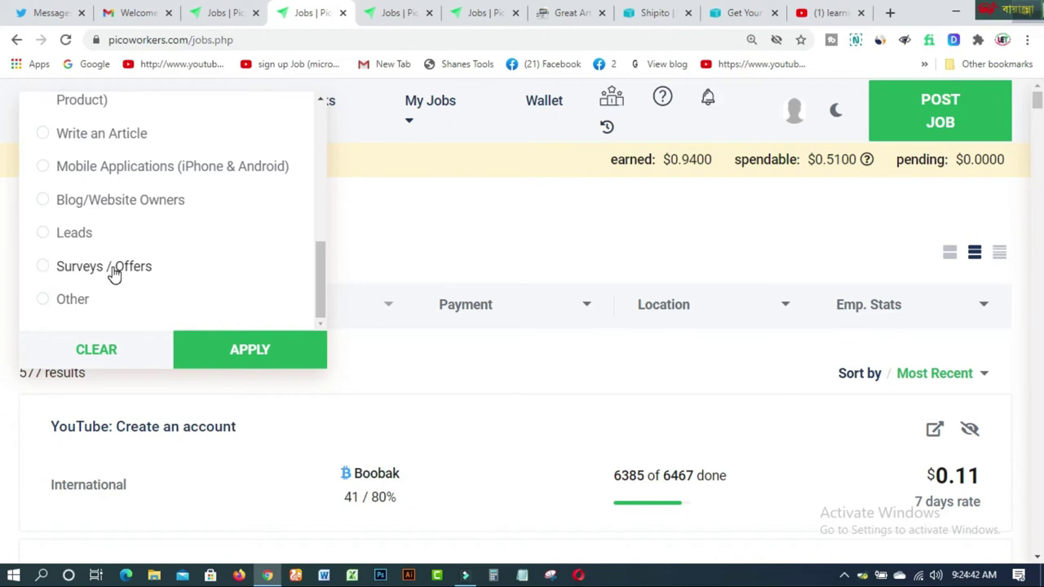
drag(319, 283, 319, 155)
click(46, 123)
click(47, 123)
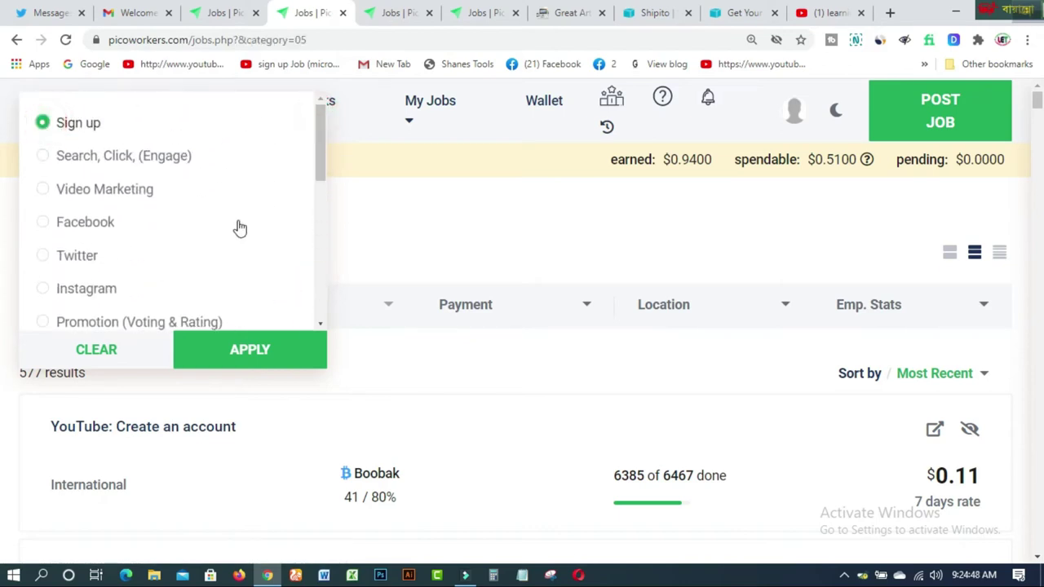
click(251, 350)
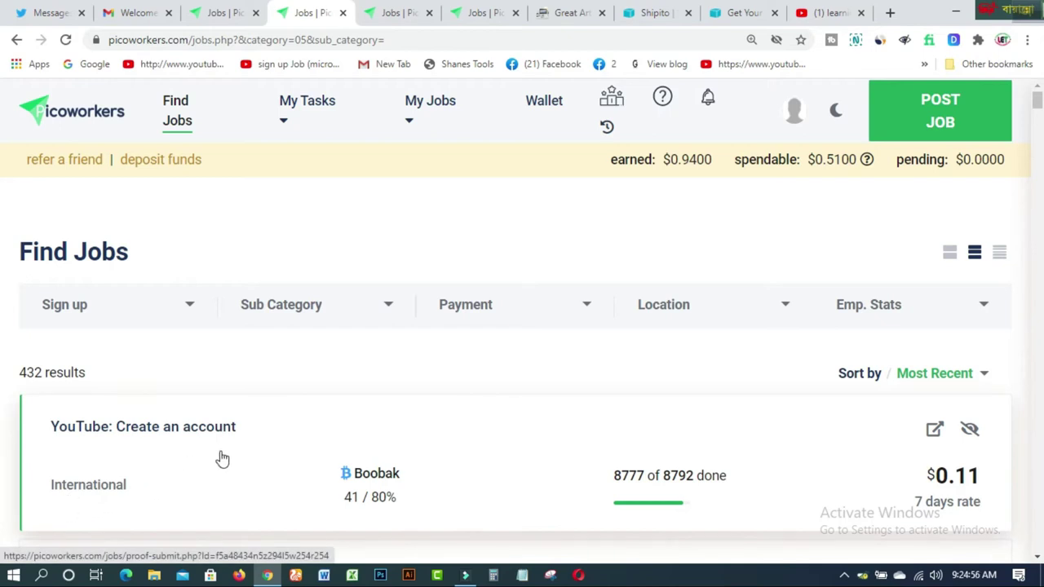
click(1038, 558)
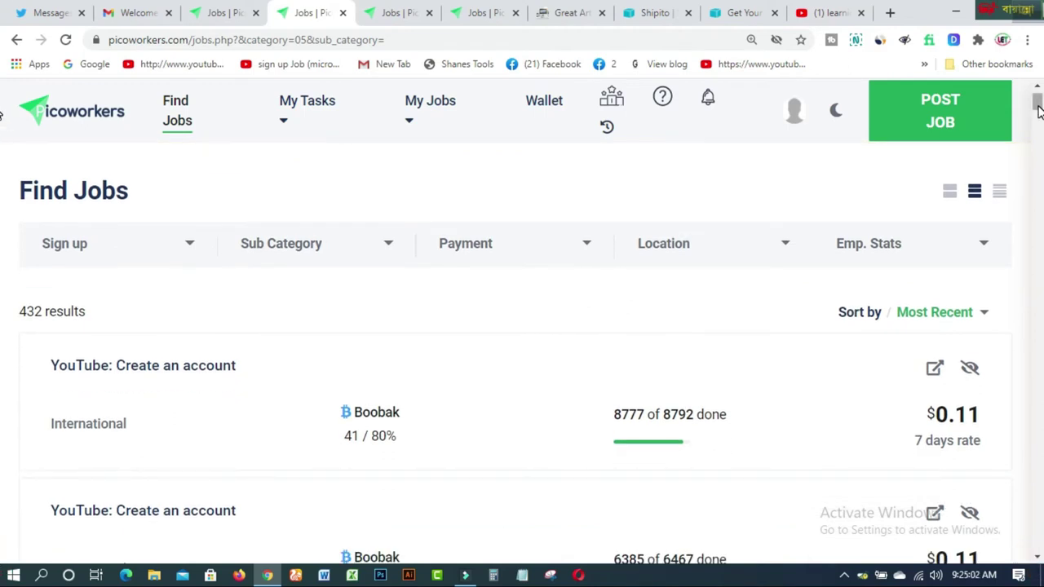
- Filter the Sign up jobs to the Simple Sign up sub-category
drag(1037, 106, 1037, 139)
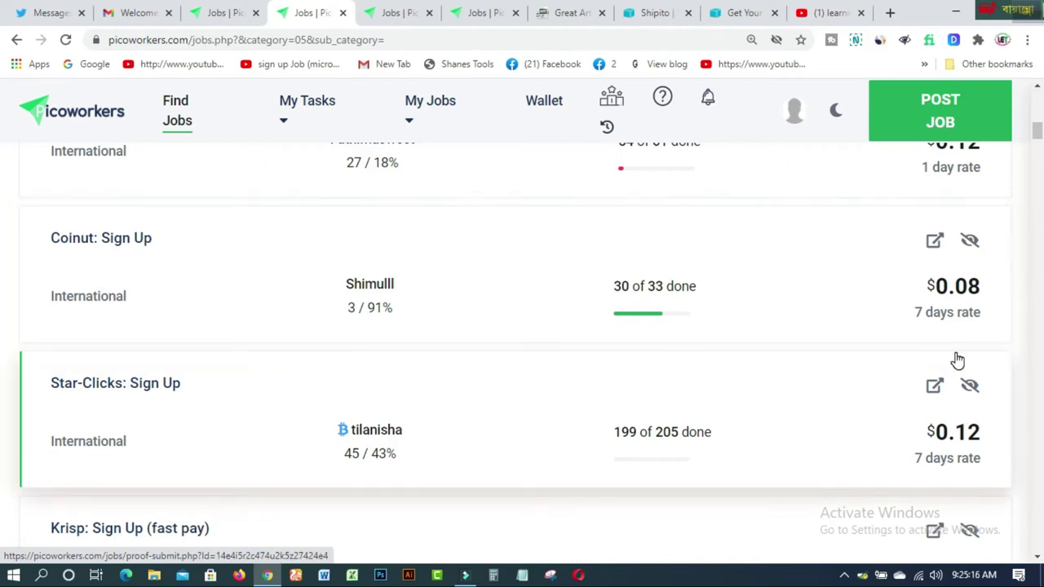
drag(1037, 133, 1038, 98)
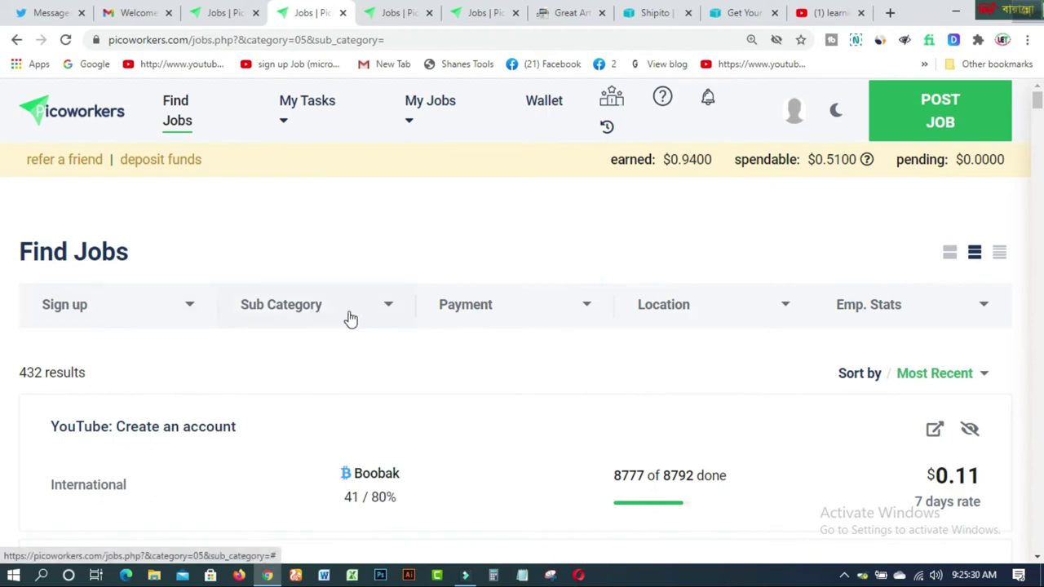
click(386, 310)
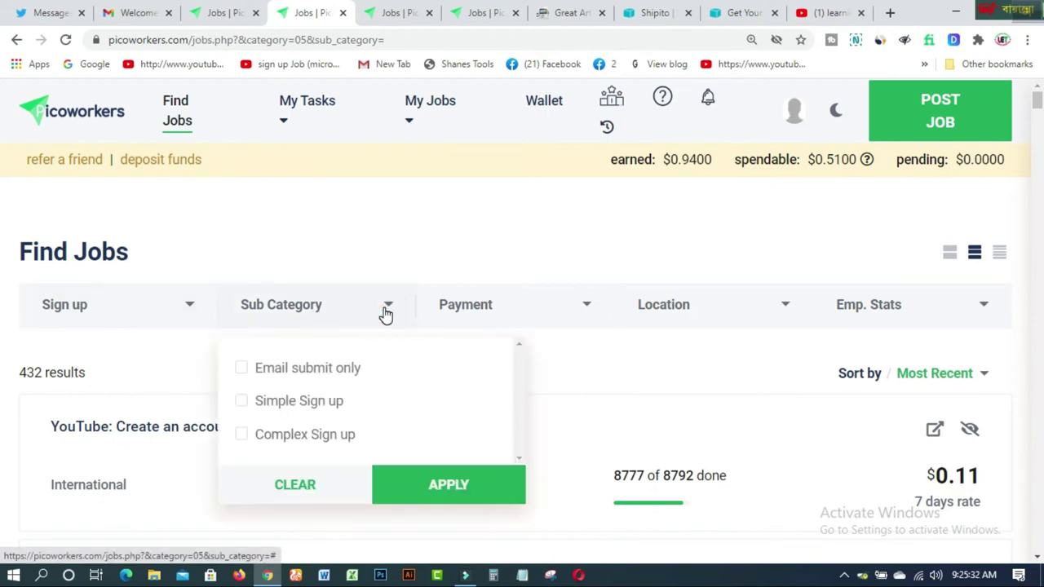
click(243, 403)
click(449, 492)
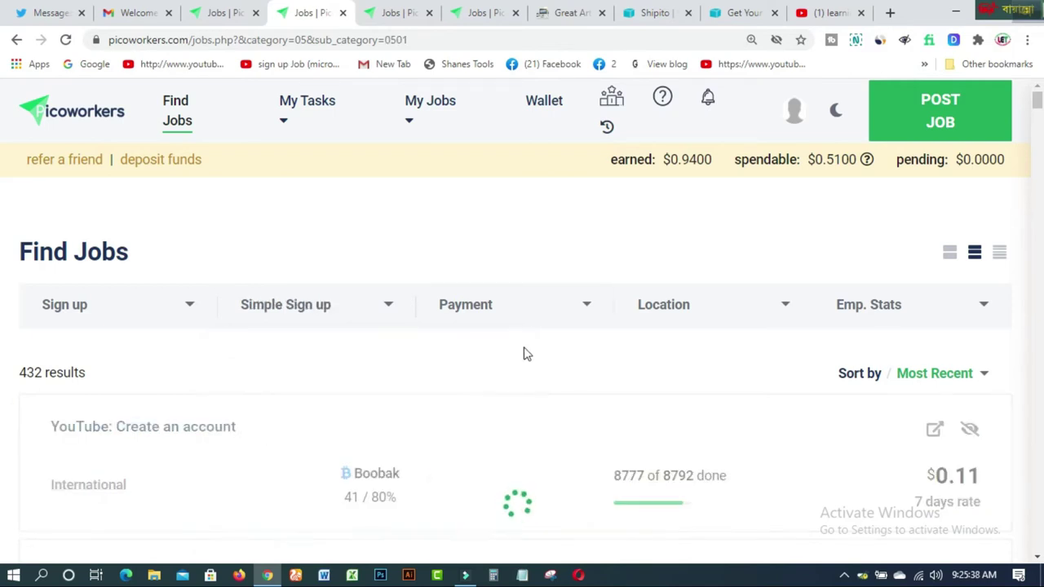
- Set the Location filter to International
click(584, 311)
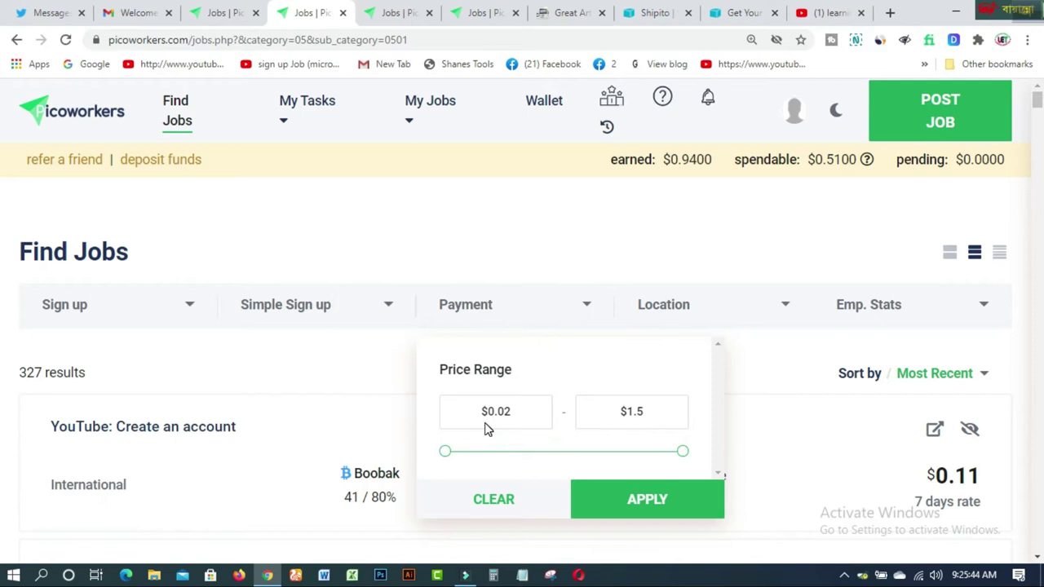
click(784, 353)
click(788, 304)
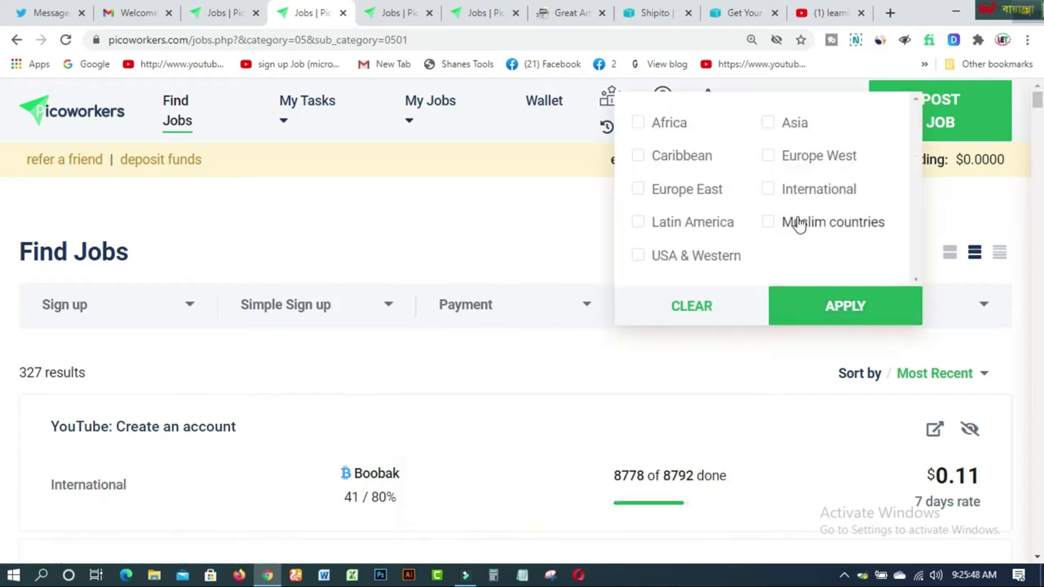
click(770, 193)
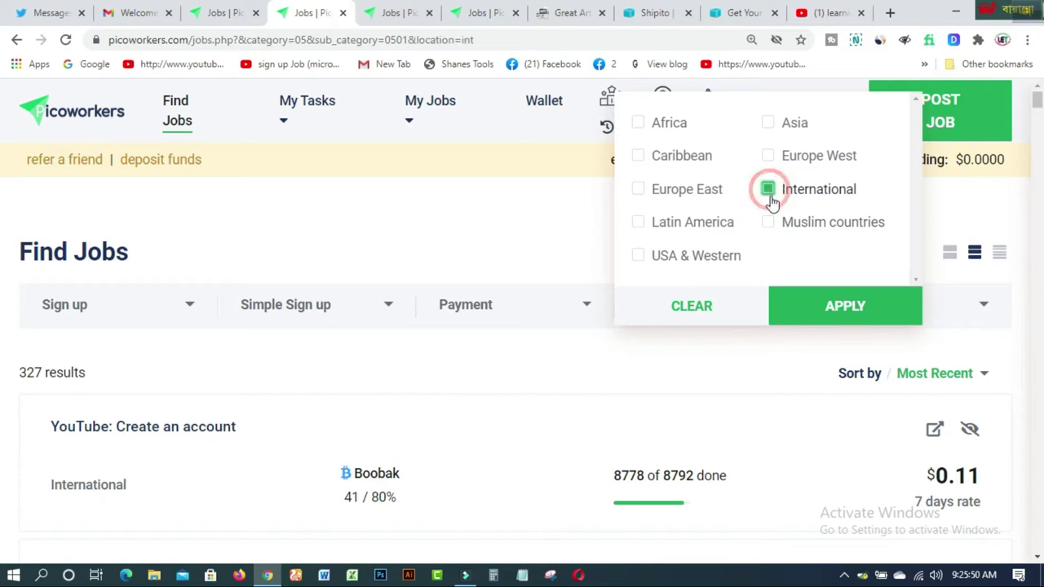
click(839, 310)
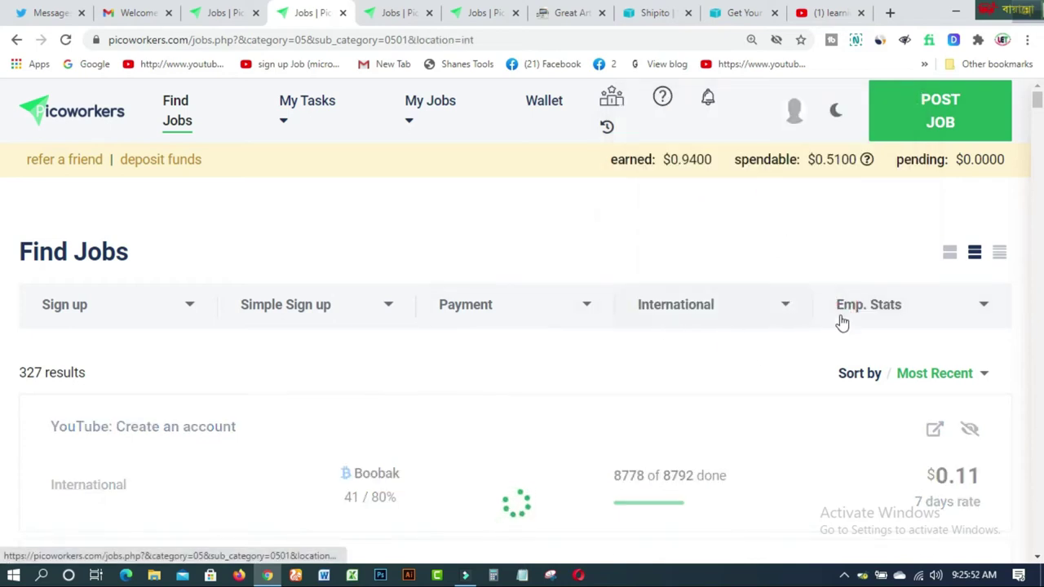
- Sort employers by successful jobs low to high and locate Shipito: Sign up ($0.08)
click(985, 309)
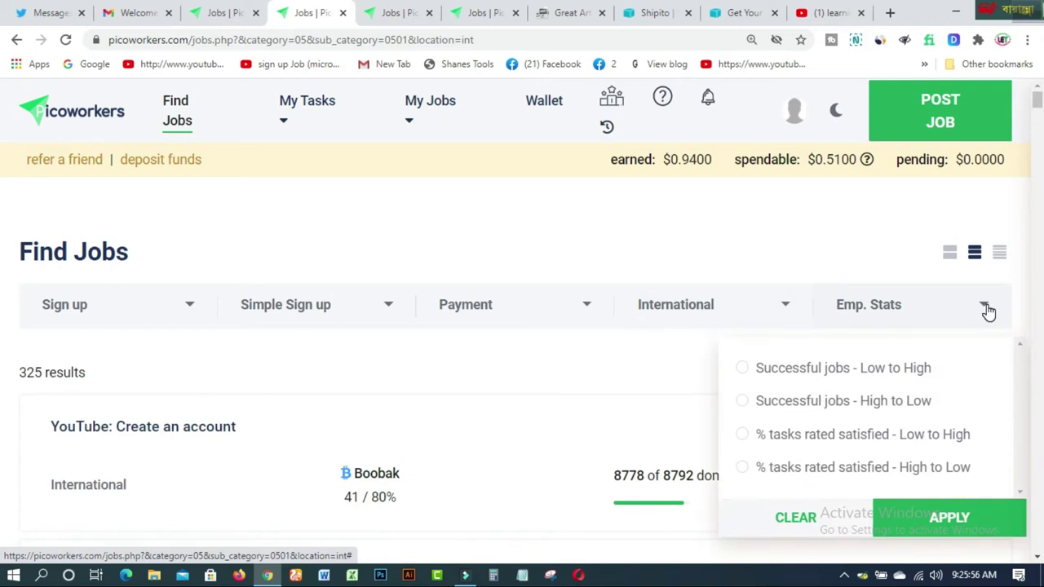
click(742, 369)
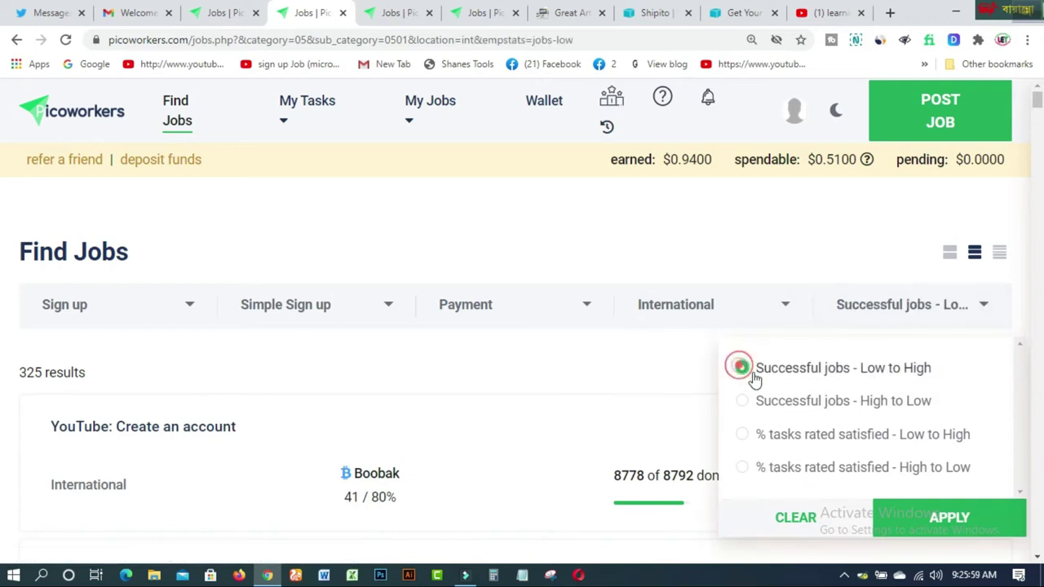
click(953, 520)
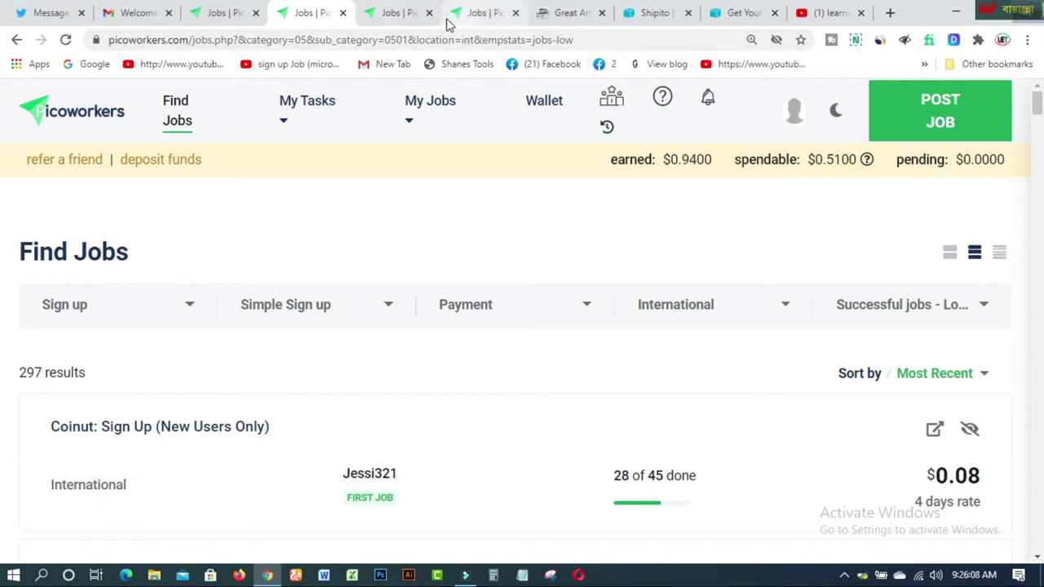
click(399, 19)
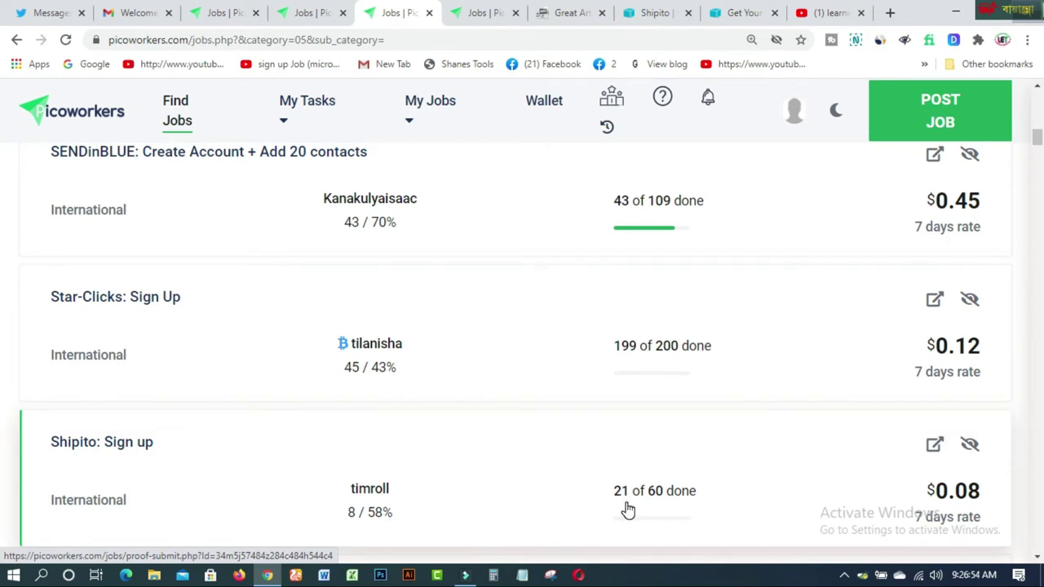
right_click(130, 440)
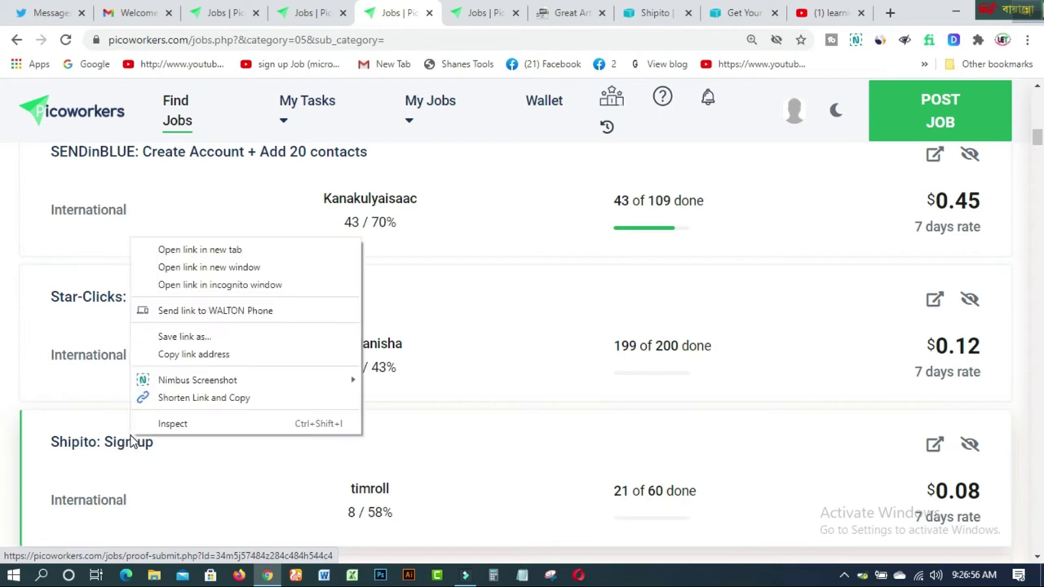
- Open the Shipito: Sign up job in a new tab and select its greatarticle.ga instruction URL
click(168, 250)
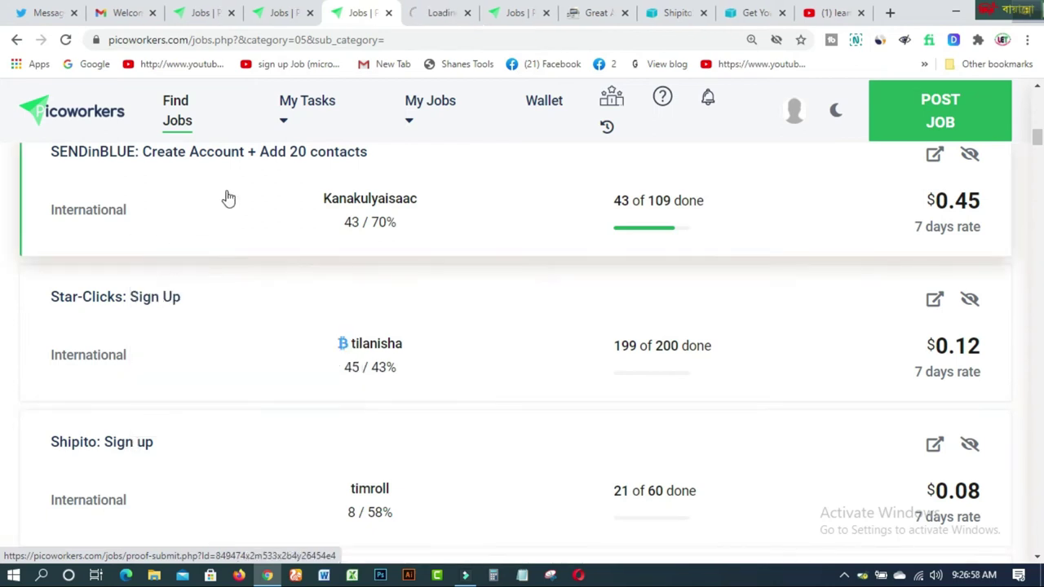
click(430, 19)
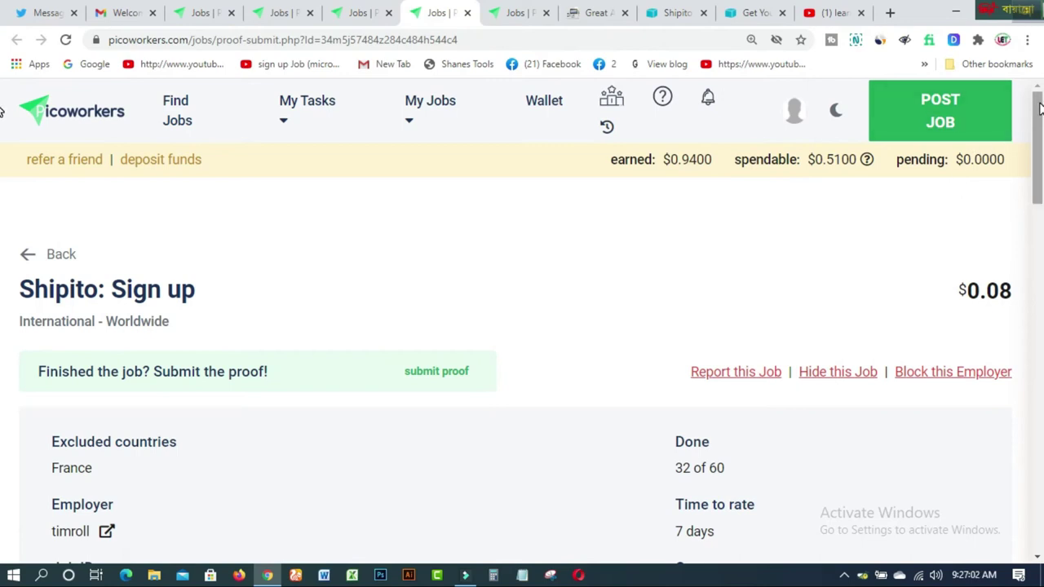
drag(1040, 108, 1041, 124)
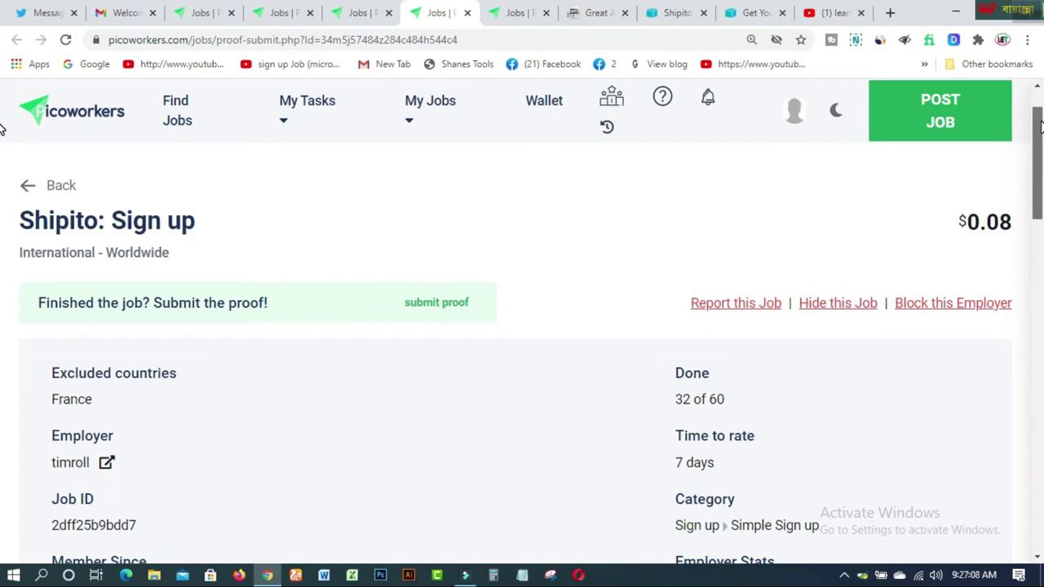
drag(1041, 125, 1041, 155)
scroll(2, 157, down, 1)
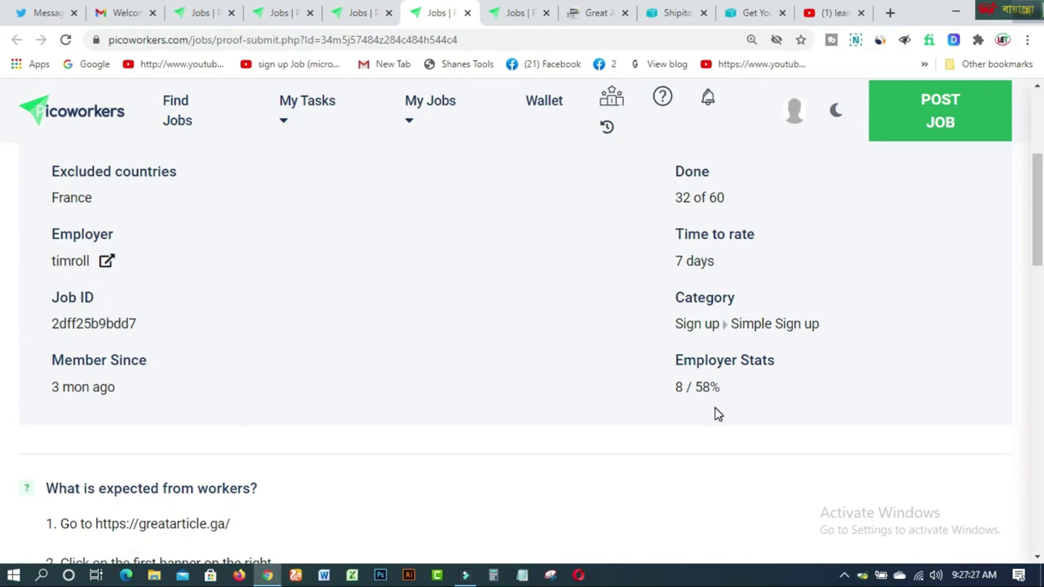
drag(1038, 175, 1041, 269)
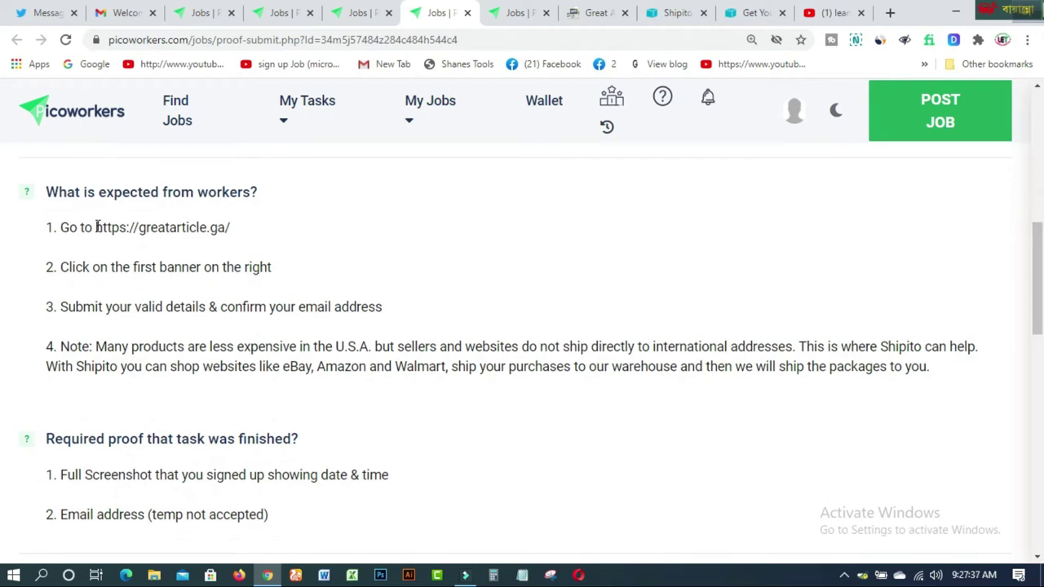
drag(95, 227, 214, 253)
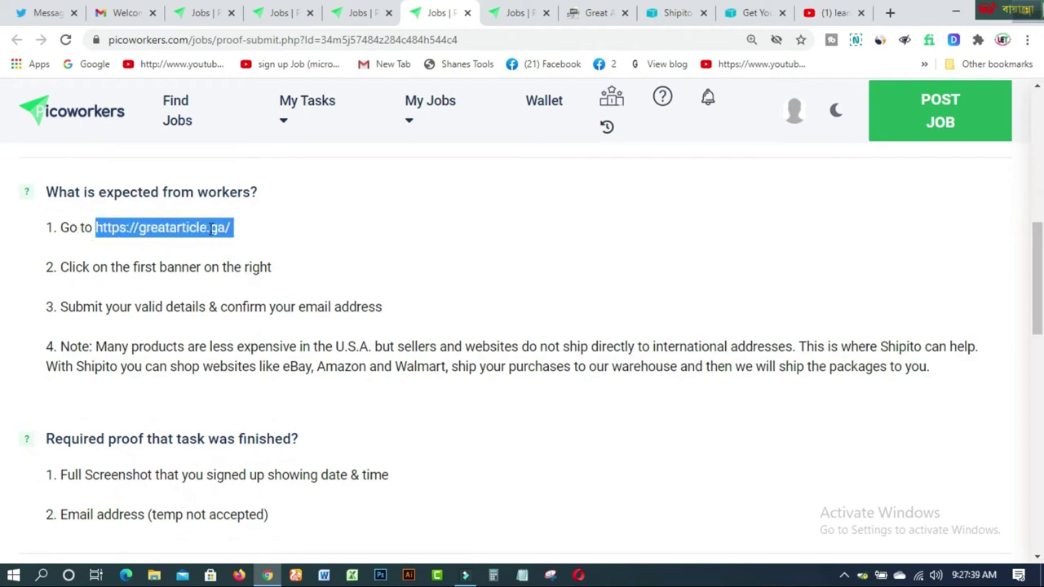
- Copy the greatarticle.ga address, load it in a new tab, and return to the Shipito job
right_click(212, 228)
click(249, 239)
click(893, 13)
right_click(503, 41)
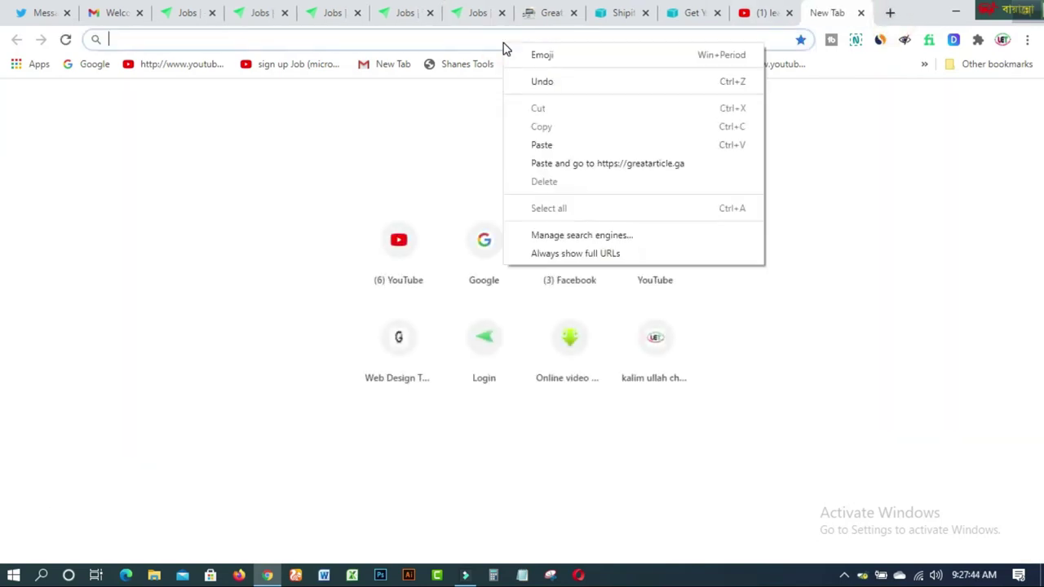
click(532, 145)
click(422, 69)
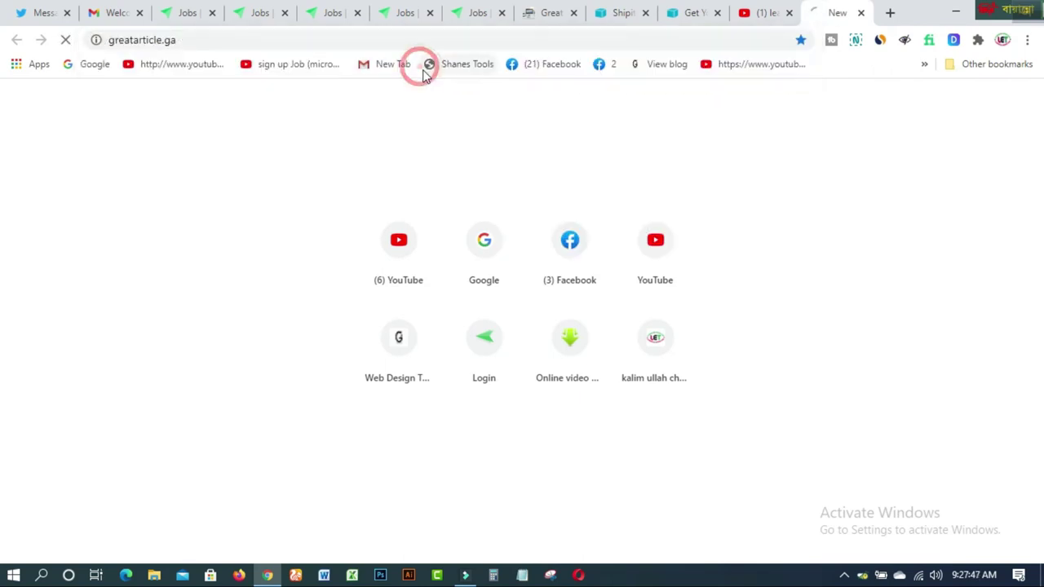
click(478, 13)
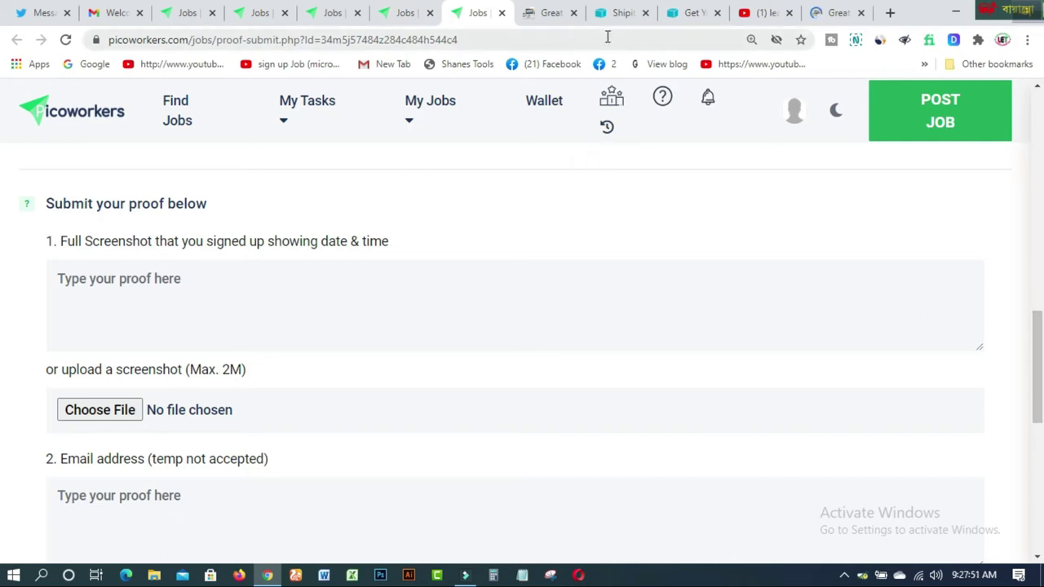
- Close the duplicate job tab and highlight the step 3 email confirmation requirement
click(391, 12)
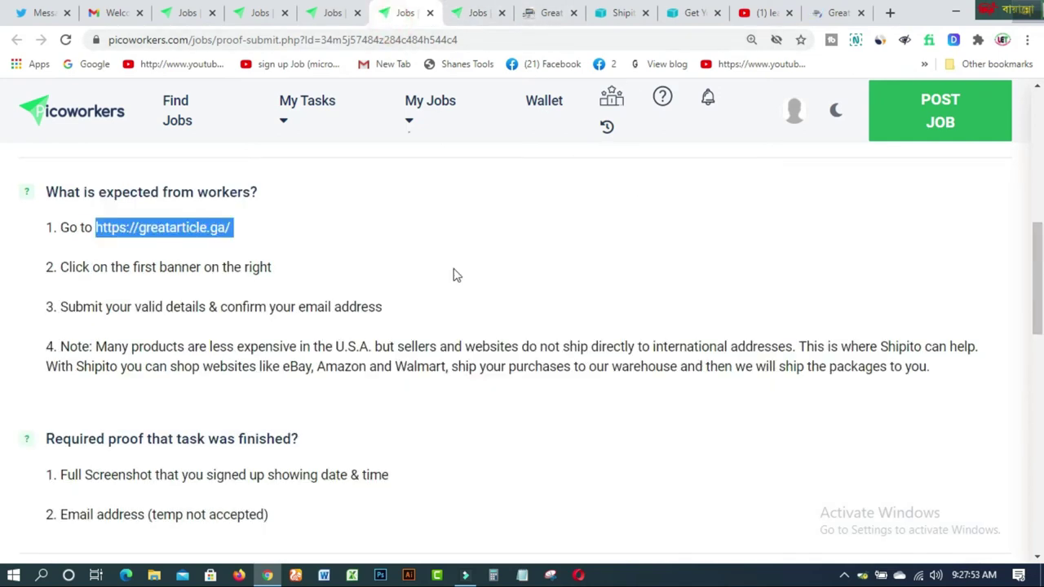
click(502, 13)
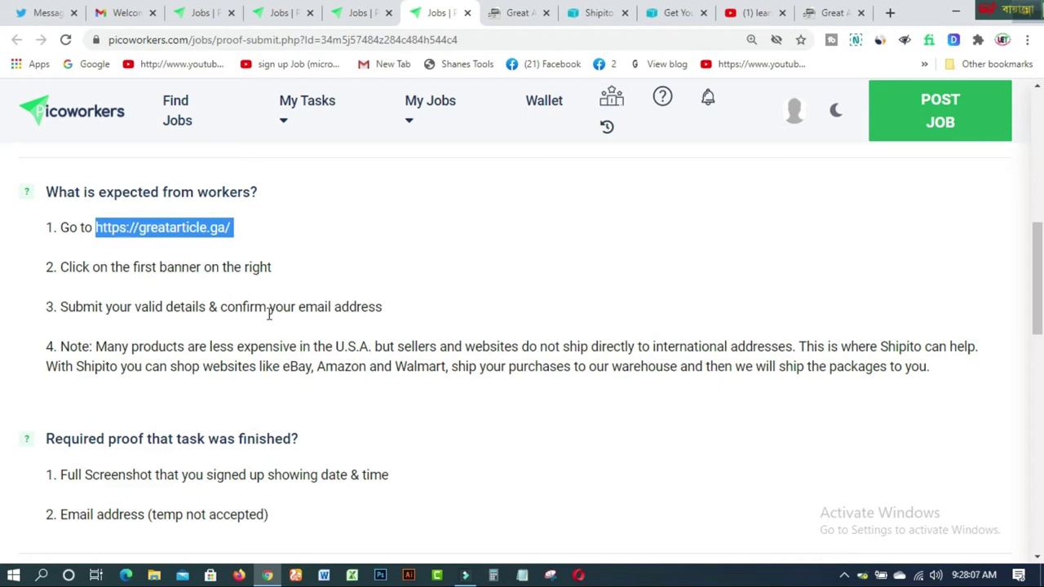
drag(143, 307, 418, 323)
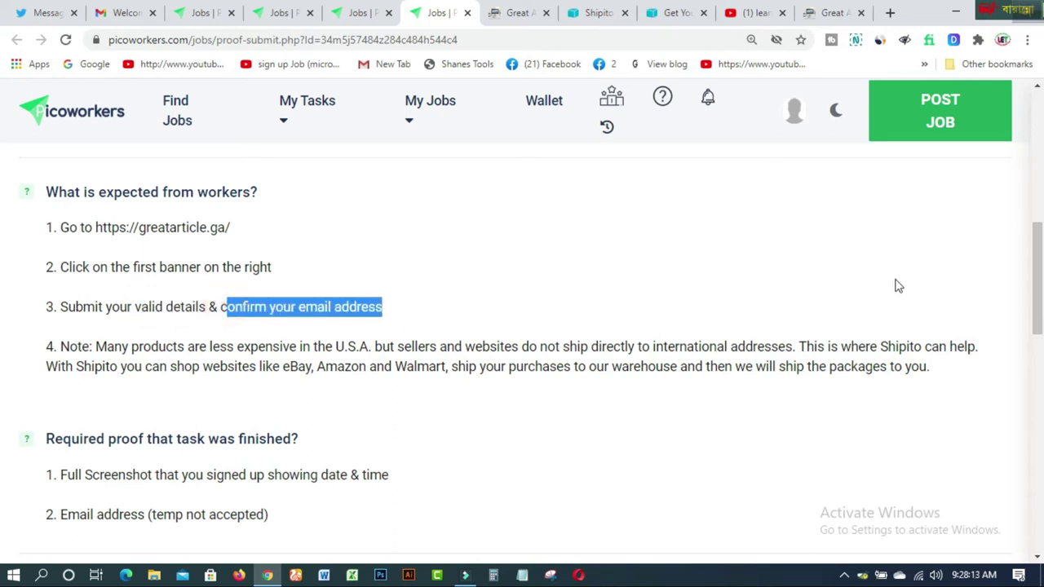
drag(1036, 261, 1041, 285)
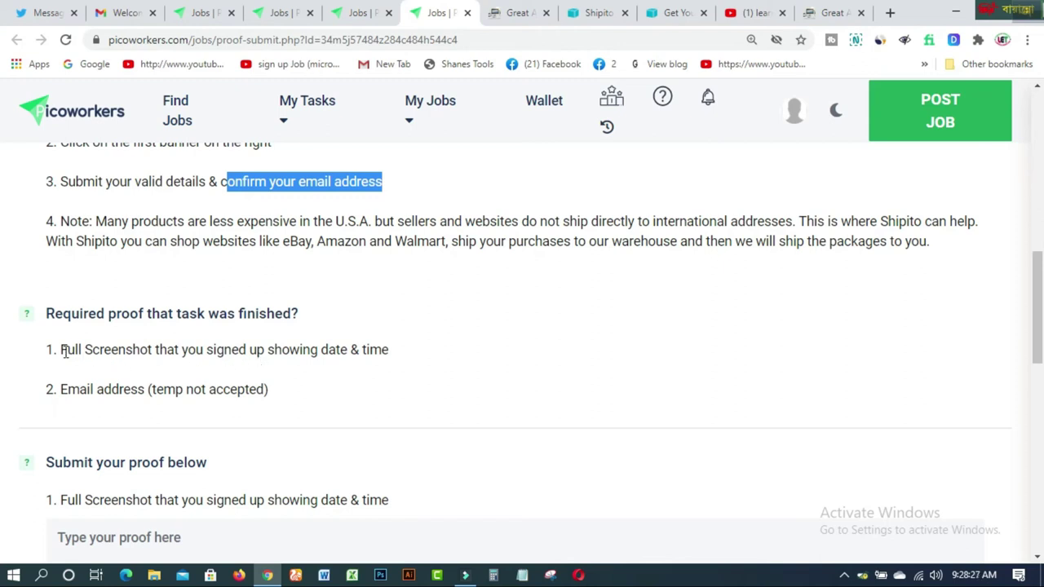
- Highlight the screenshot and email address proof requirements, then return to the greatarticle.ga blog
drag(68, 350, 381, 353)
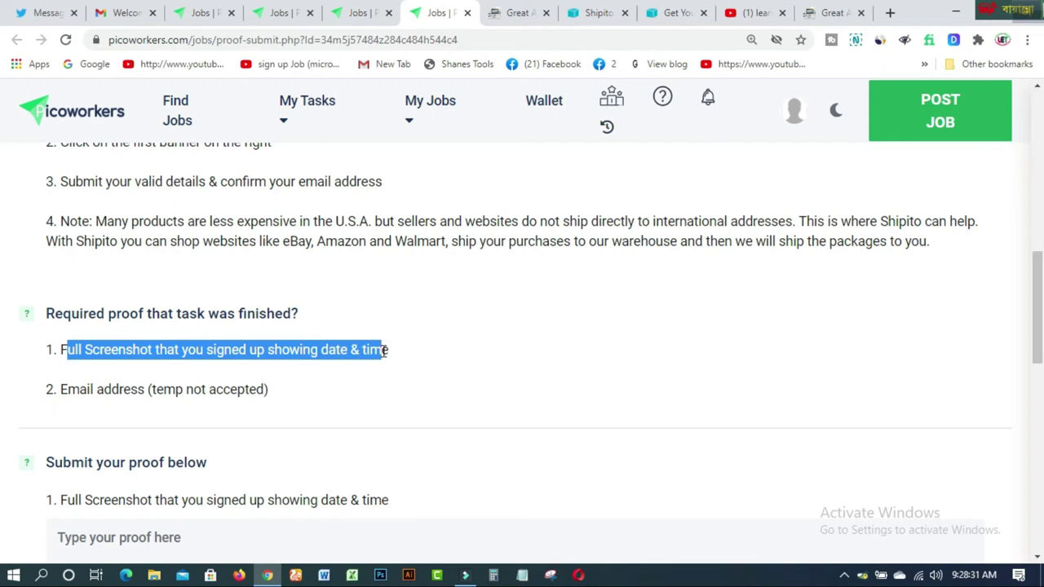
drag(64, 390, 131, 389)
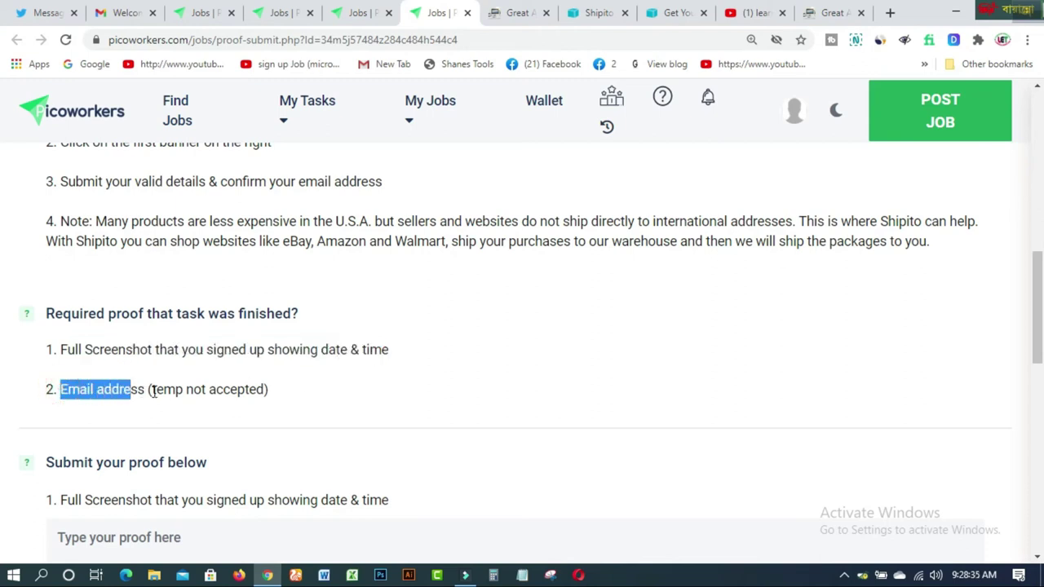
double_click(166, 390)
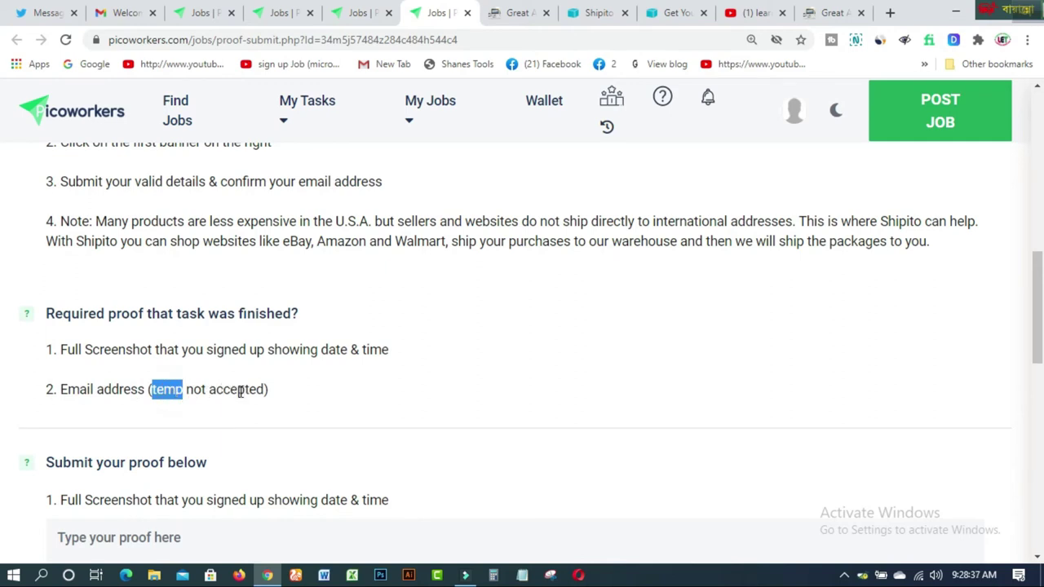
click(158, 390)
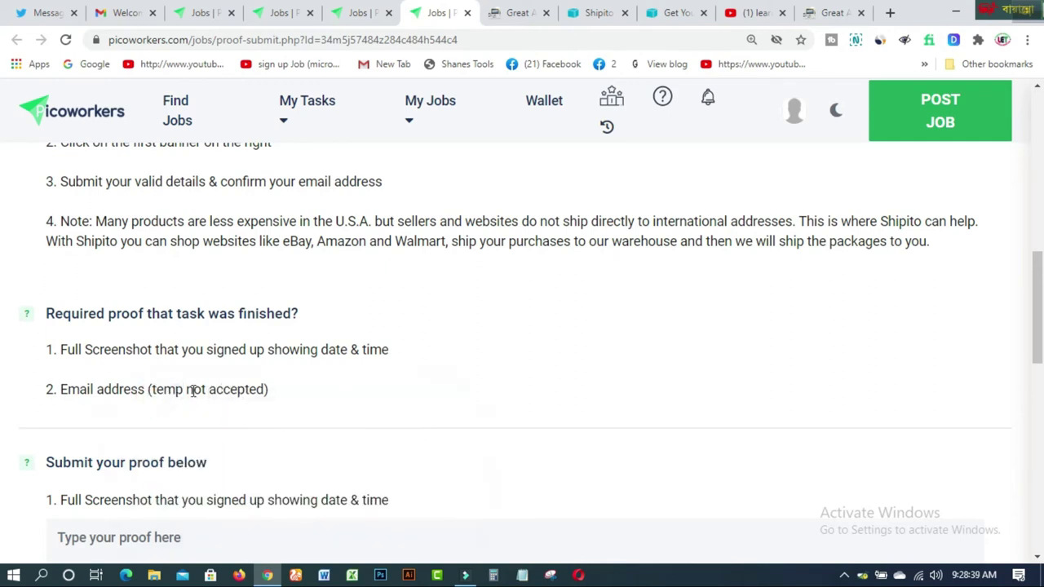
double_click(157, 390)
click(163, 392)
drag(1035, 265, 1038, 332)
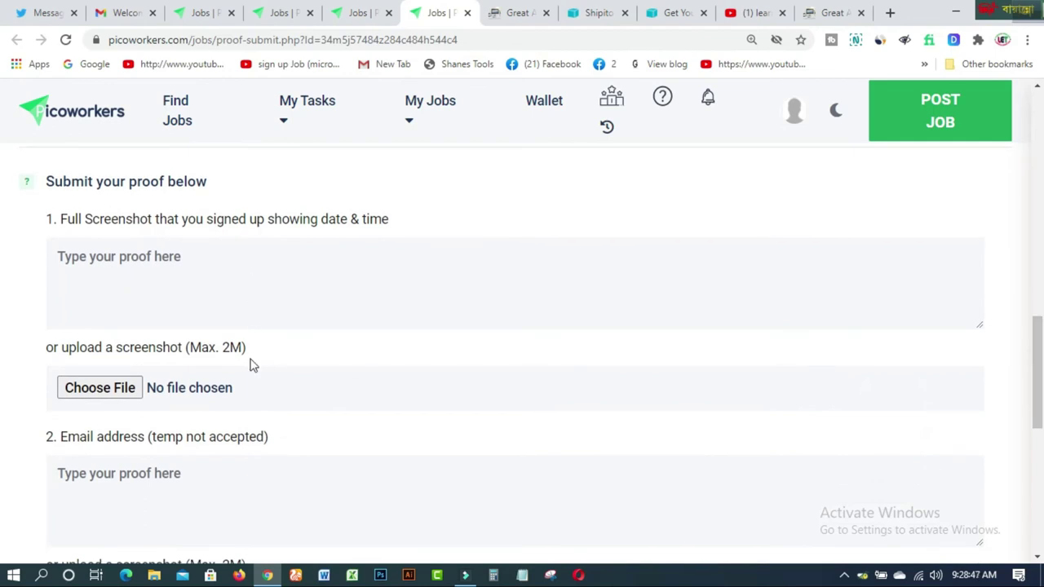
click(510, 13)
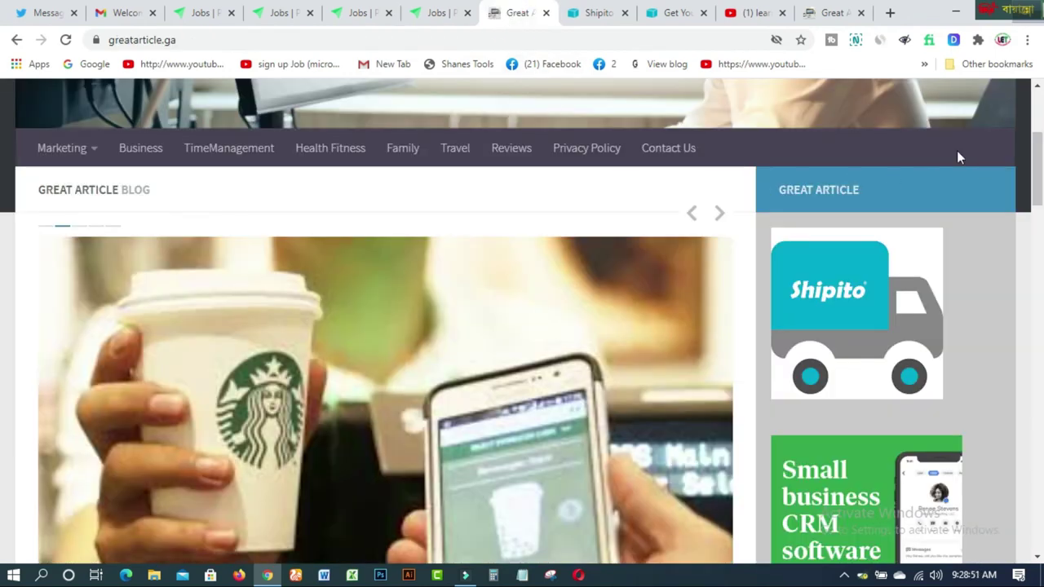
- Check the Picoworkers job page, then return to the Great Article blog
click(457, 18)
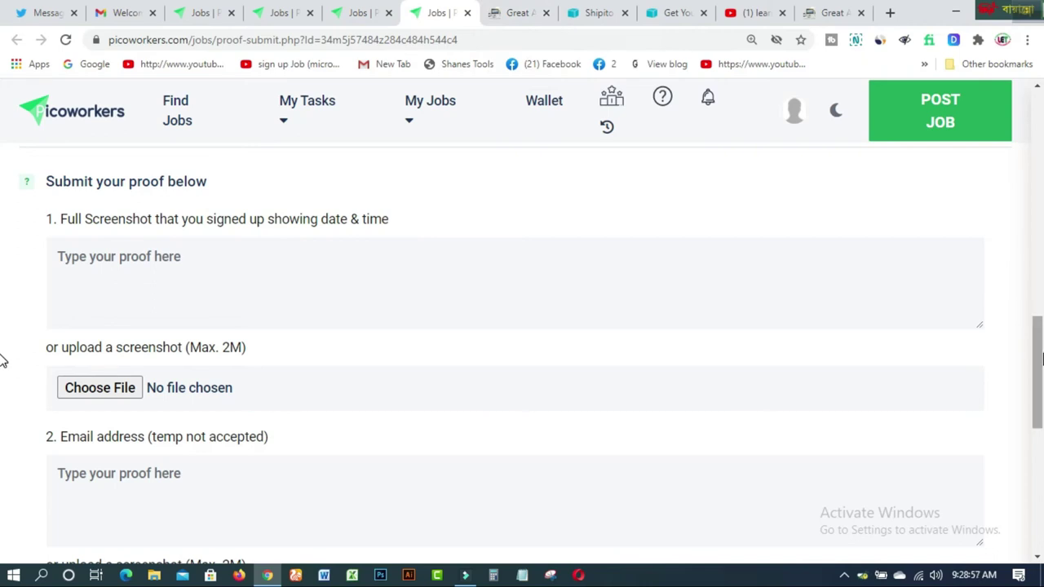
scroll(2, 345, up, 8)
scroll(1024, 241, down, 1)
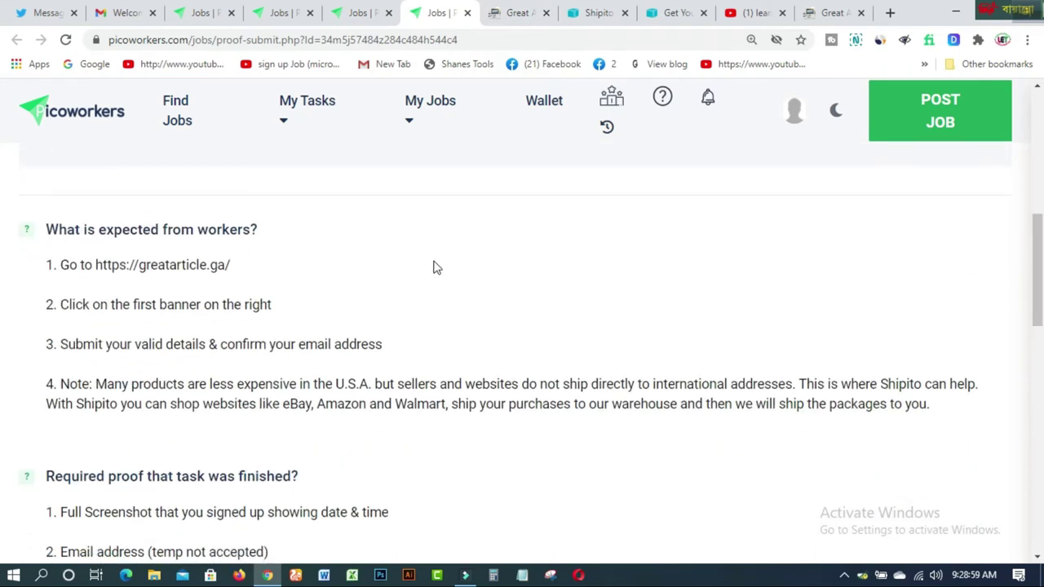
click(506, 16)
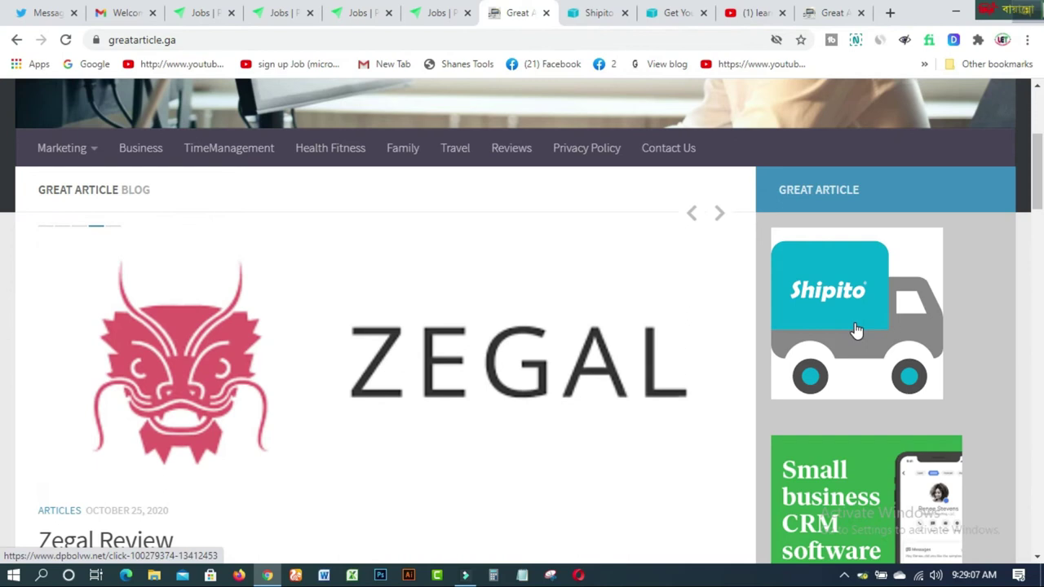
- Open the Shipito sidebar banner in a new tab, close the old Shipito tab and switch over
right_click(856, 330)
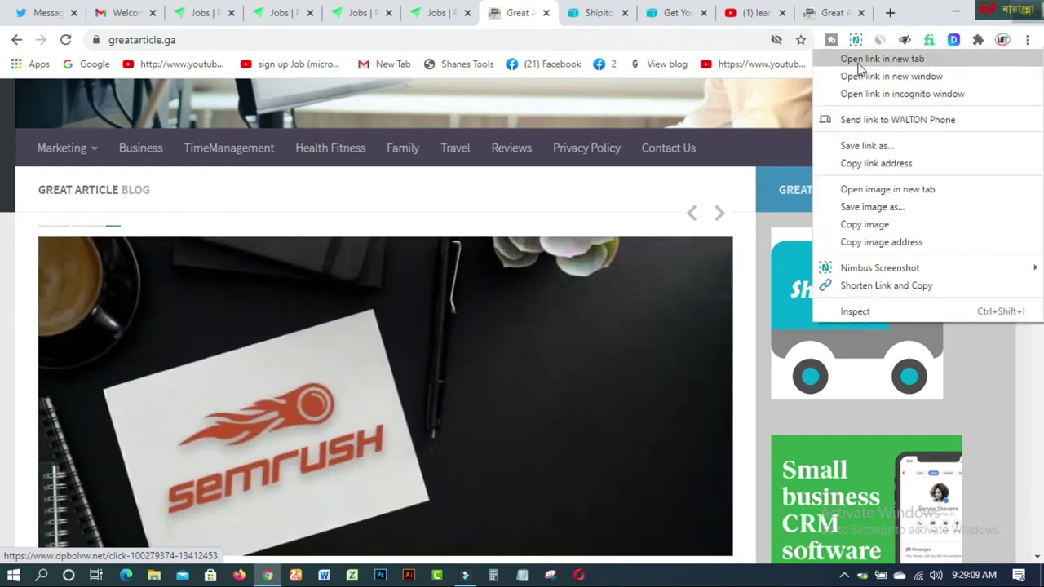
click(861, 64)
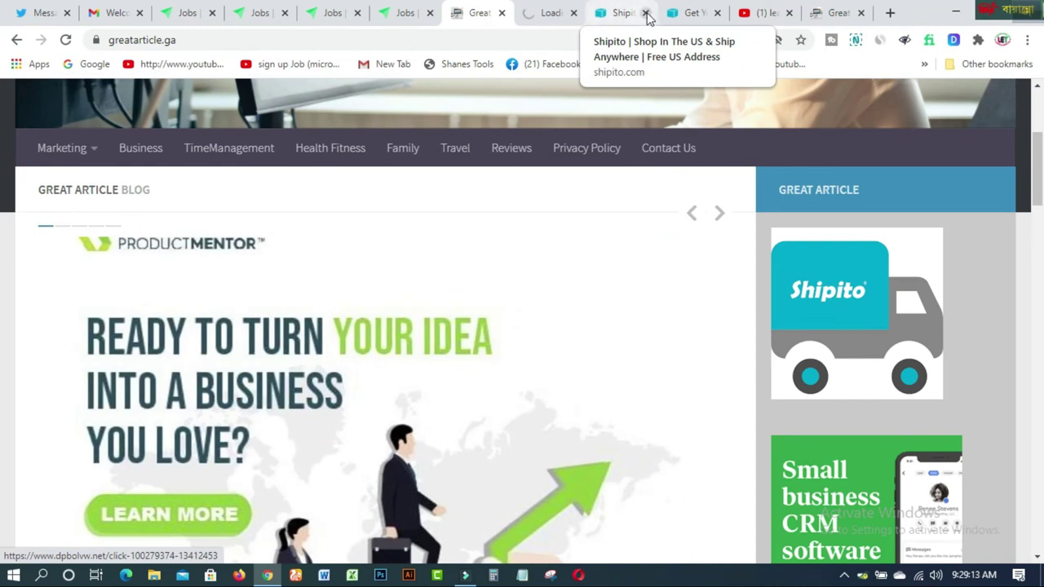
click(646, 14)
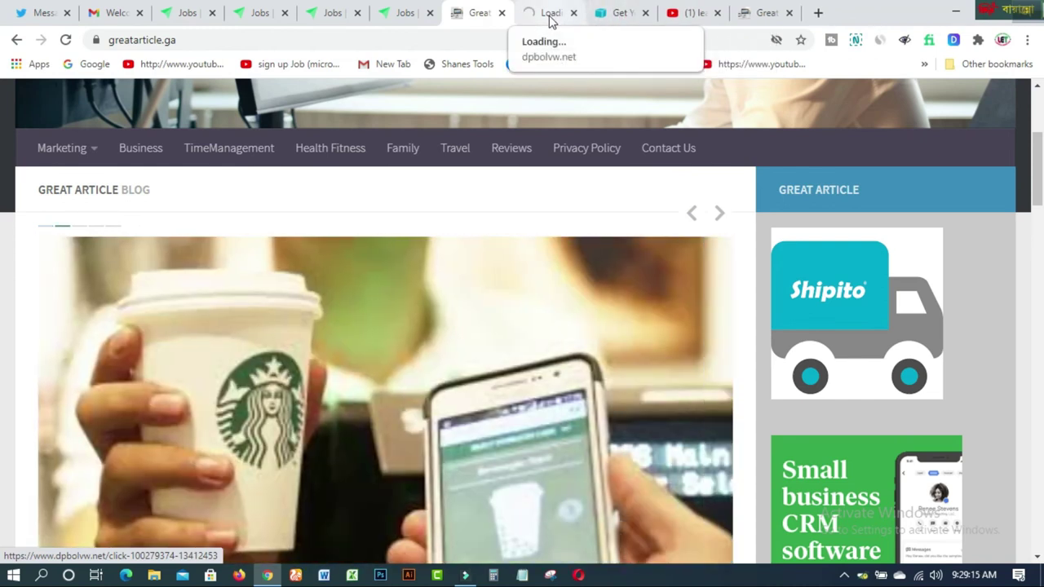
click(551, 18)
mouse_move(718, 160)
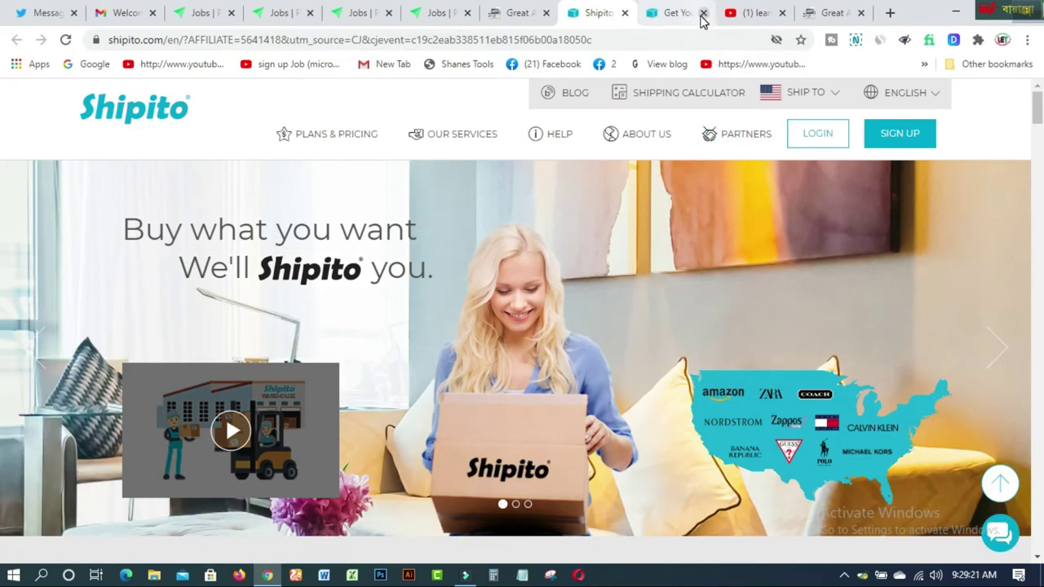
- Close the extra tab, open Shipito's sign-up form and enter the first and last name
click(703, 12)
click(907, 143)
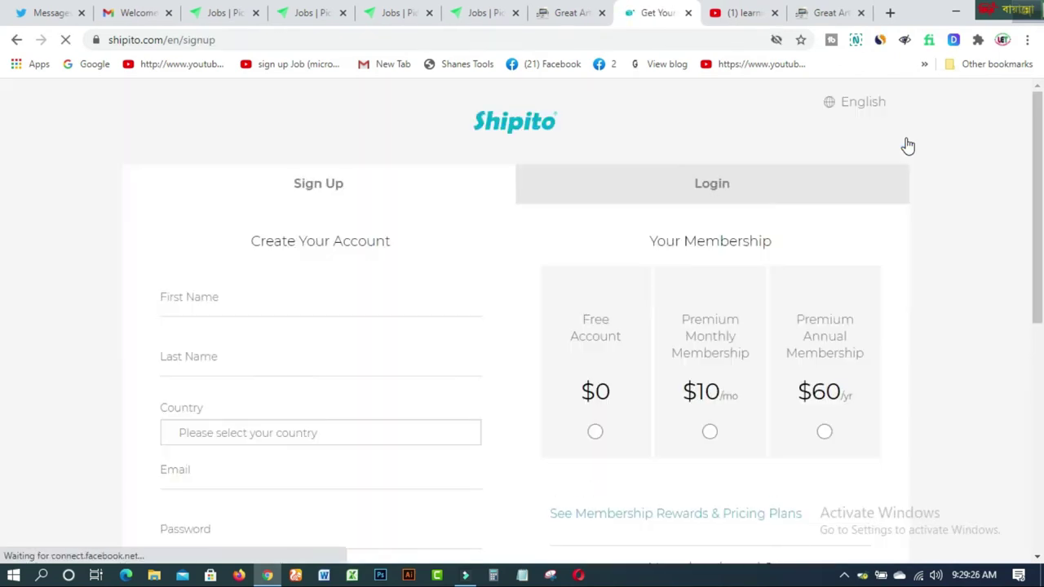
drag(1038, 123, 1042, 166)
click(214, 196)
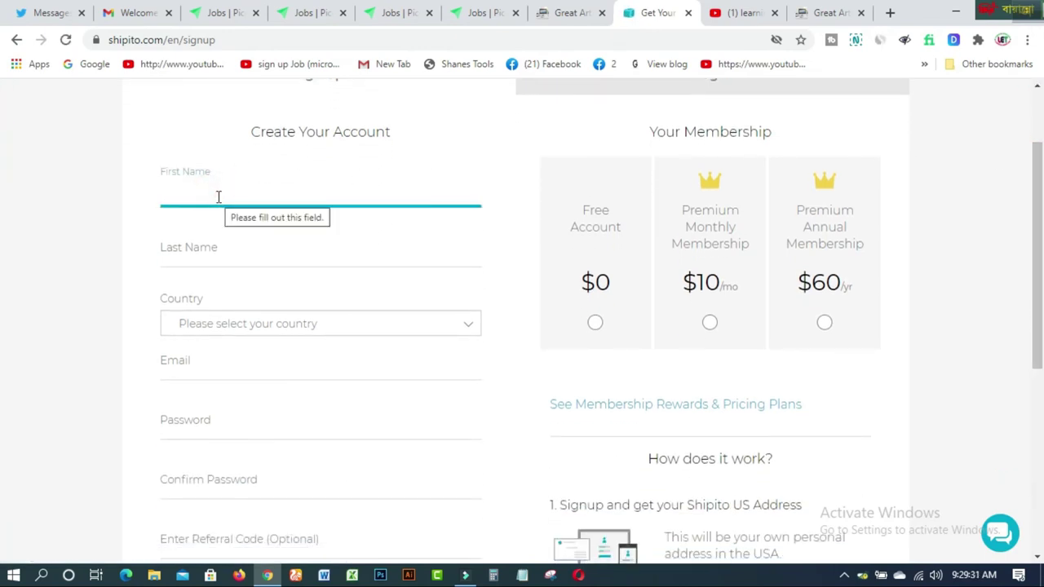
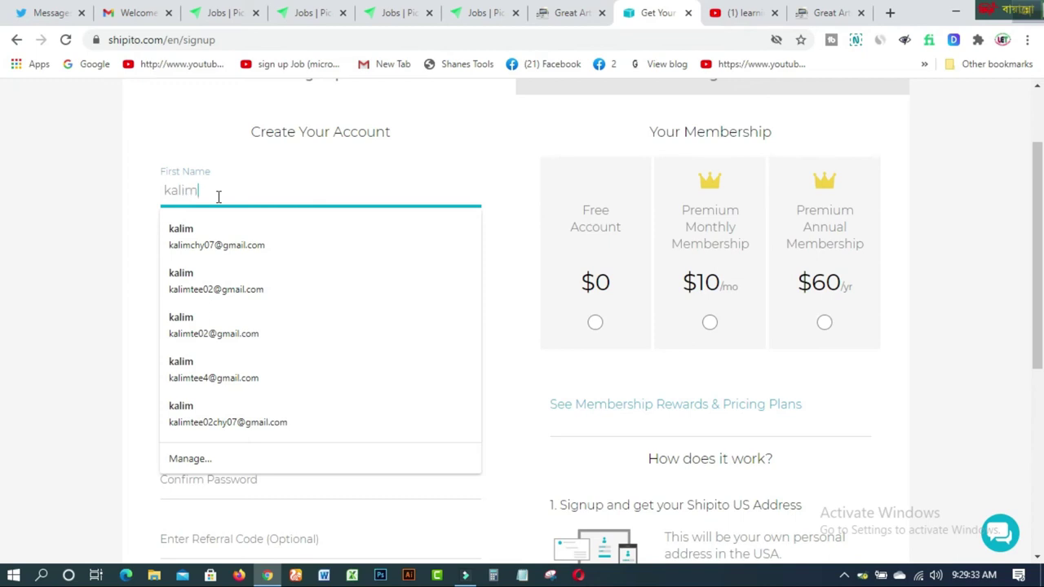
key(Tab)
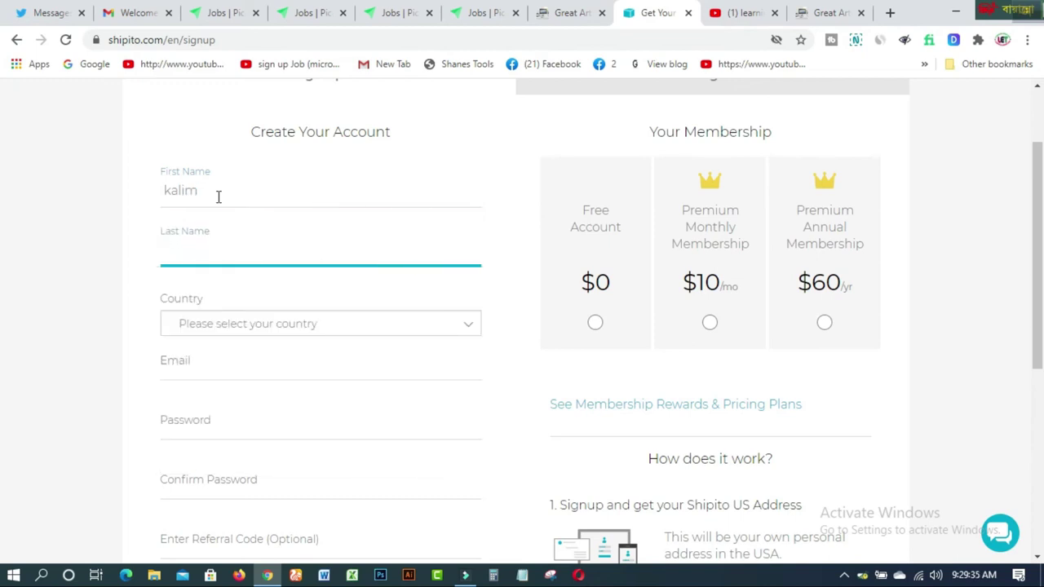
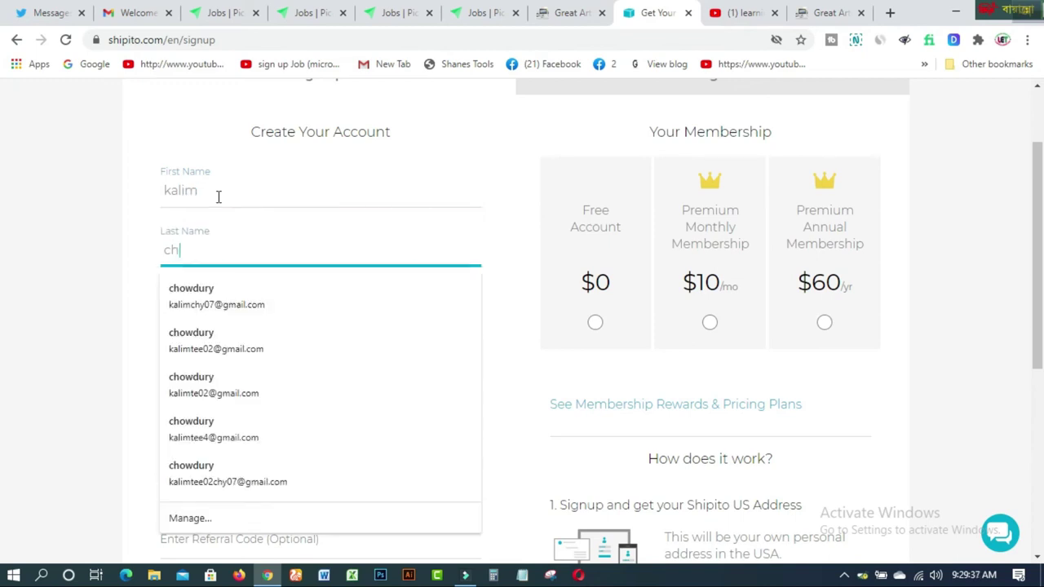
key(Tab)
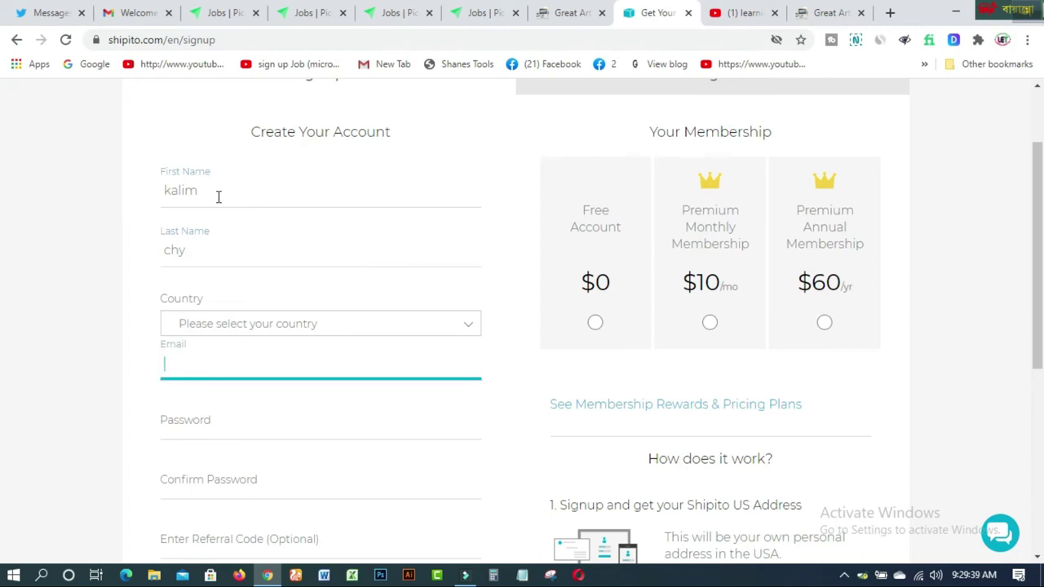
- Choose Bangladesh as the country
click(464, 328)
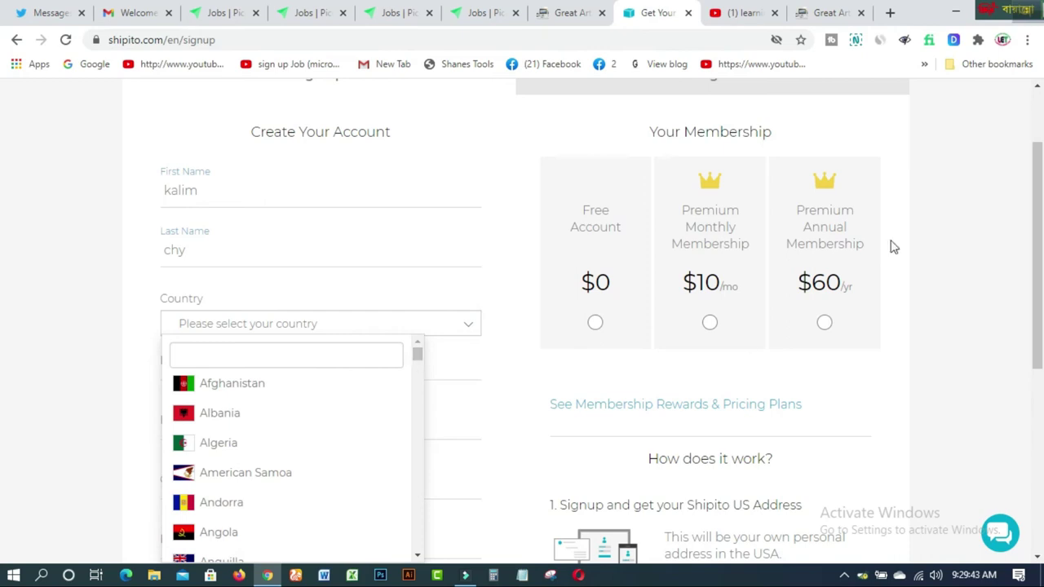
drag(1032, 168, 1037, 219)
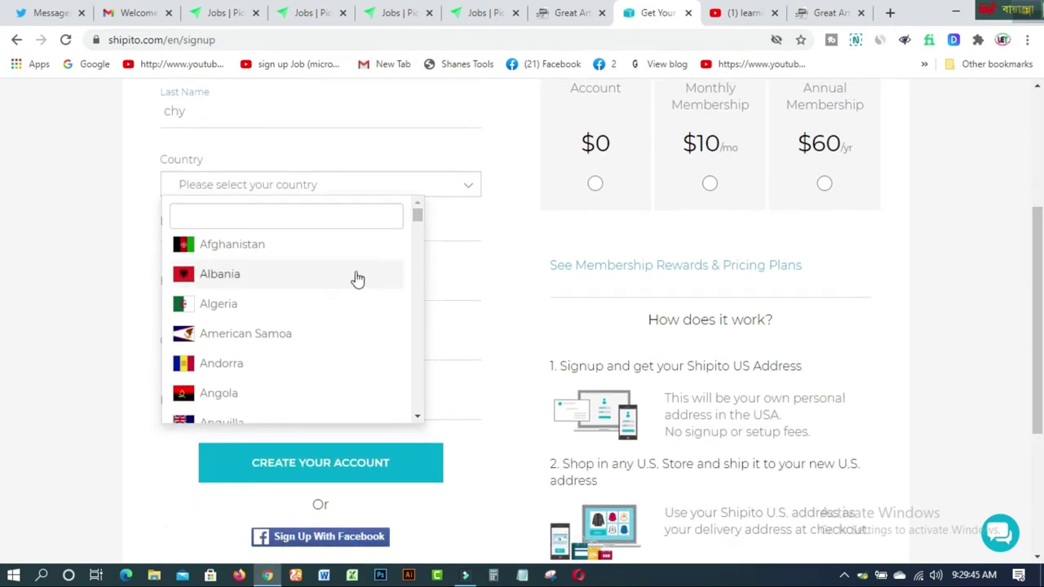
drag(417, 212, 418, 220)
scroll(418, 222, down, 4)
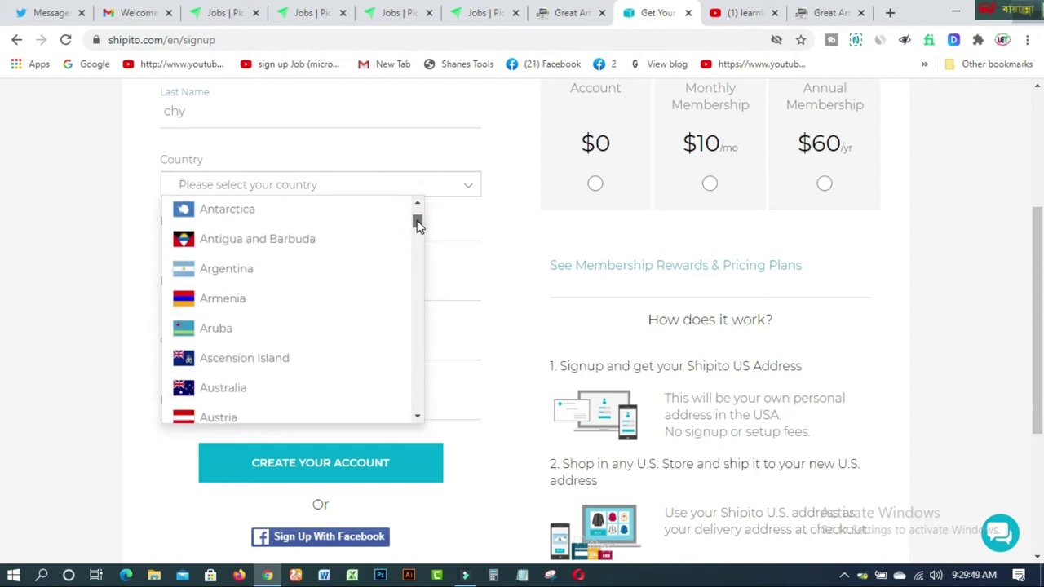
click(268, 296)
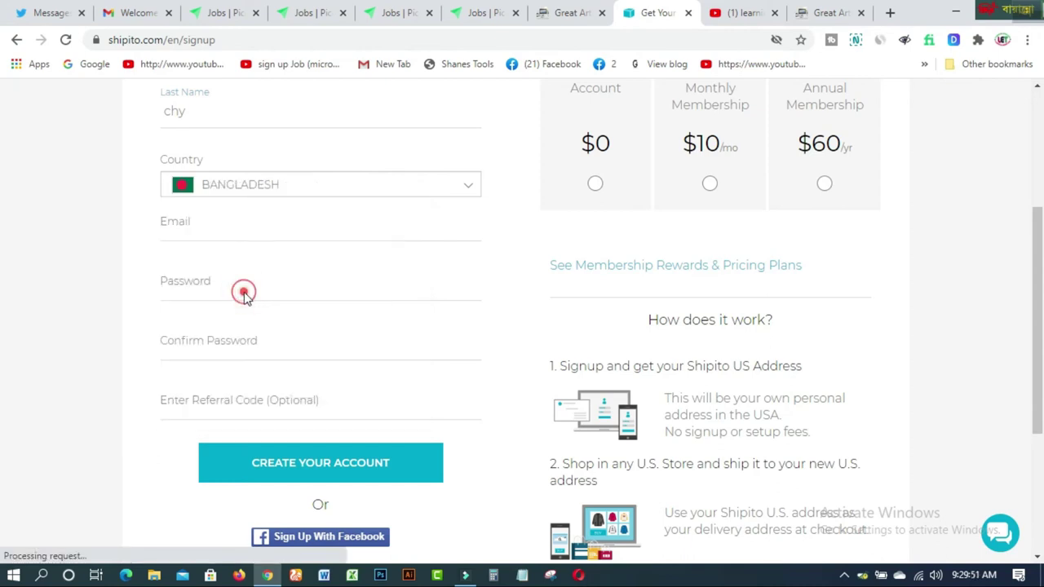
- Autofill the saved email address and type the account password, moving on to Confirm Password
click(176, 220)
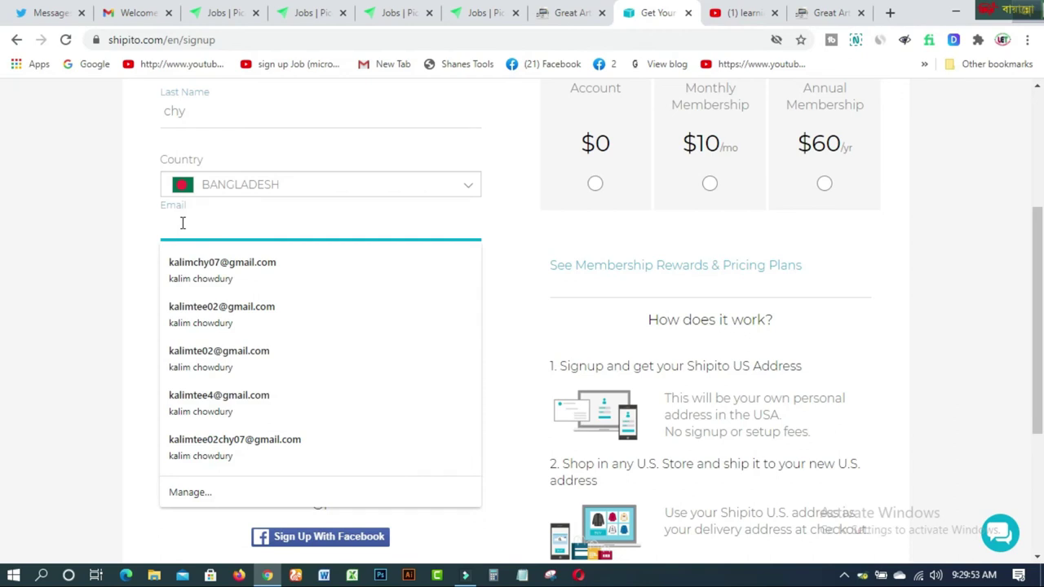
click(219, 320)
click(186, 284)
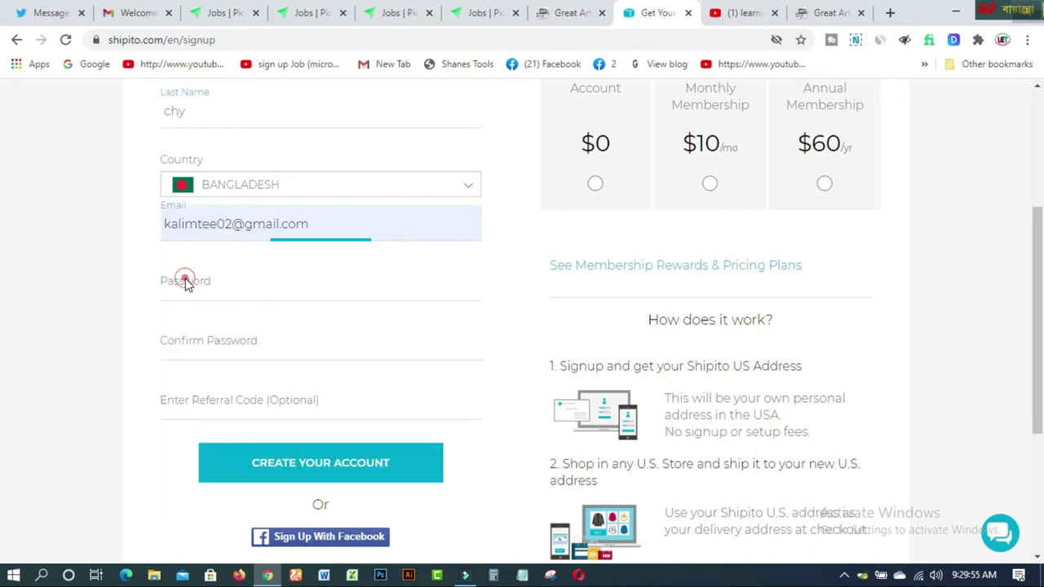
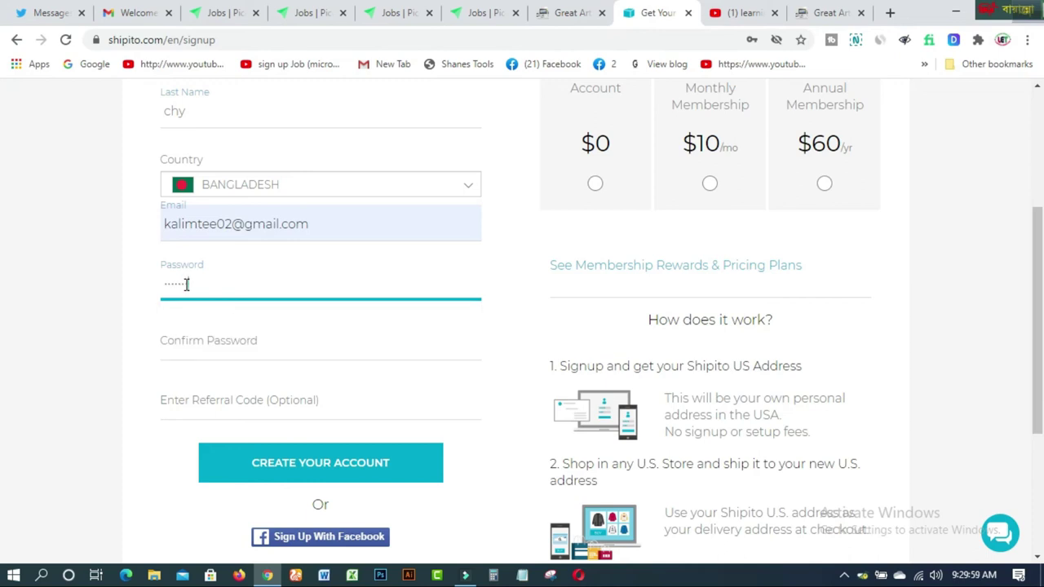
key(Tab)
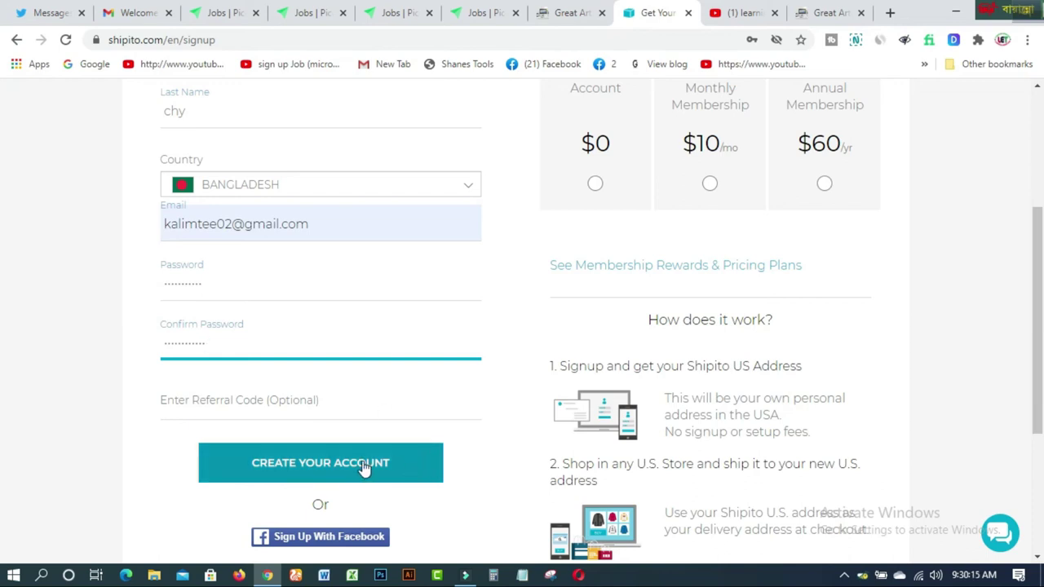
scroll(1038, 227, down, 2)
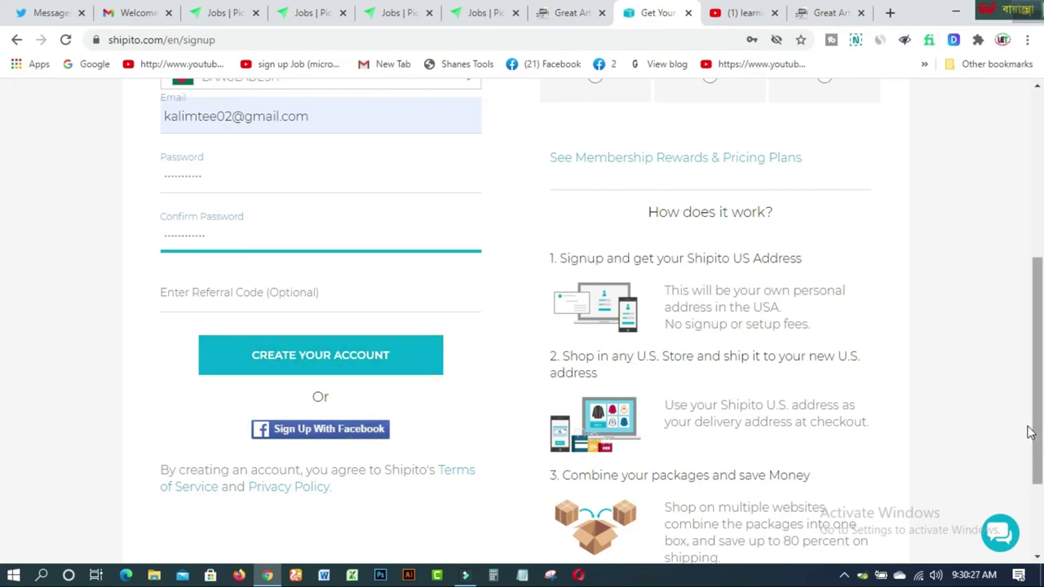
scroll(4, 428, up, 1)
scroll(4, 428, up, 2)
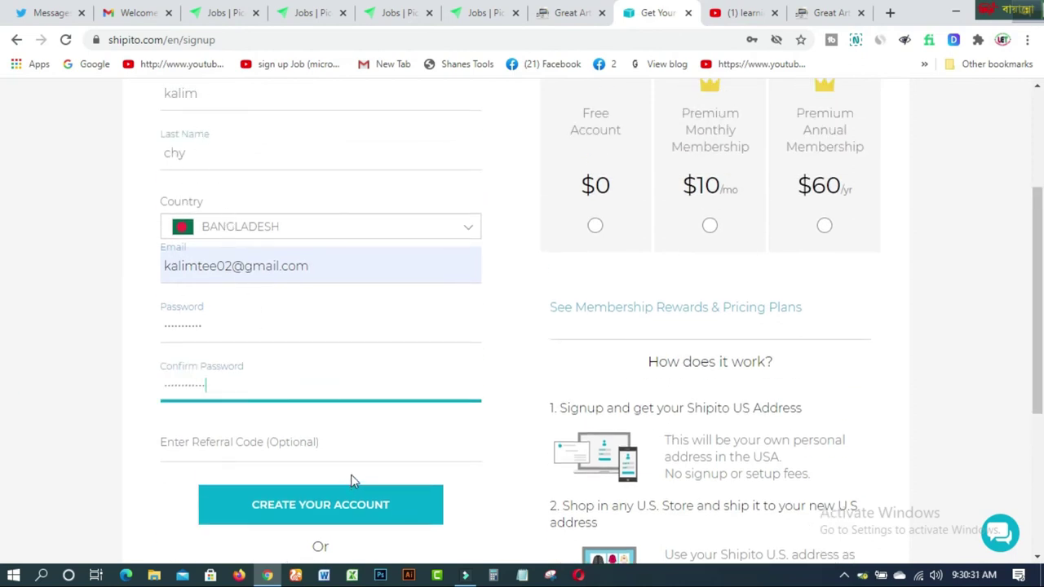
- Dismiss the membership warning, select the free $0 account and resubmit the sign-up form
click(305, 504)
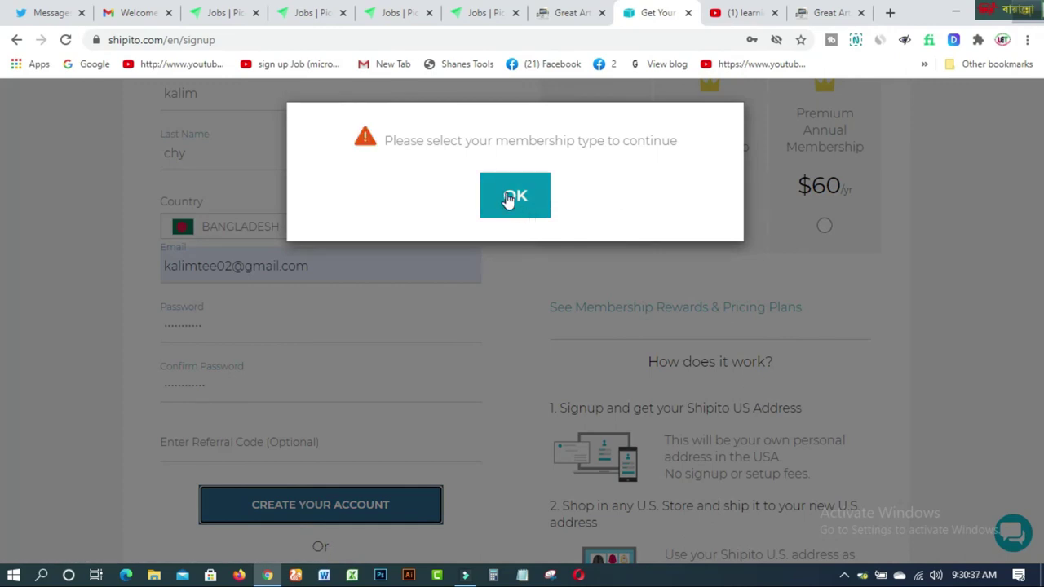
click(507, 200)
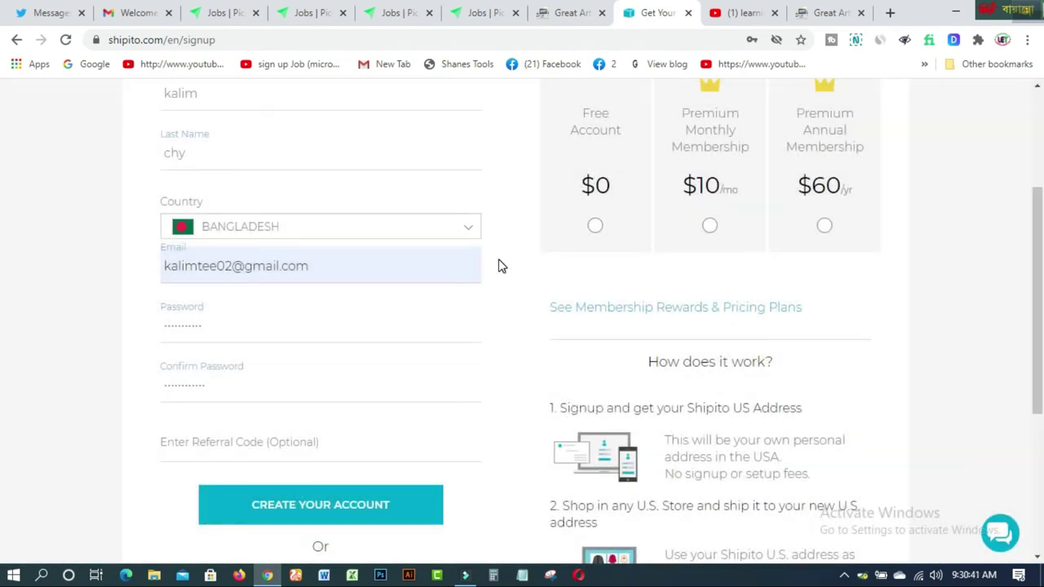
scroll(501, 267, up, 2)
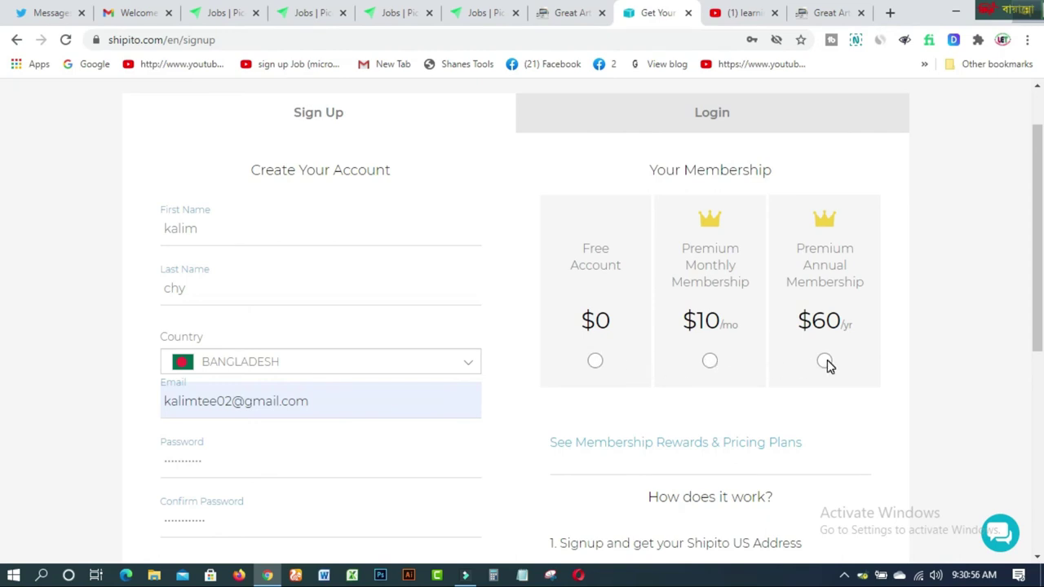
click(595, 362)
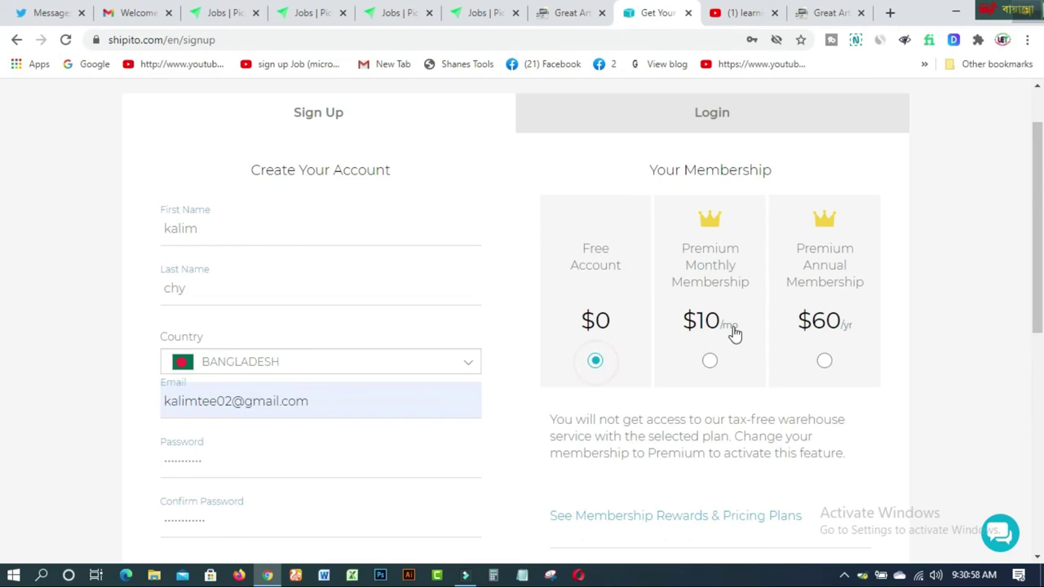
drag(1039, 141, 1033, 252)
click(347, 367)
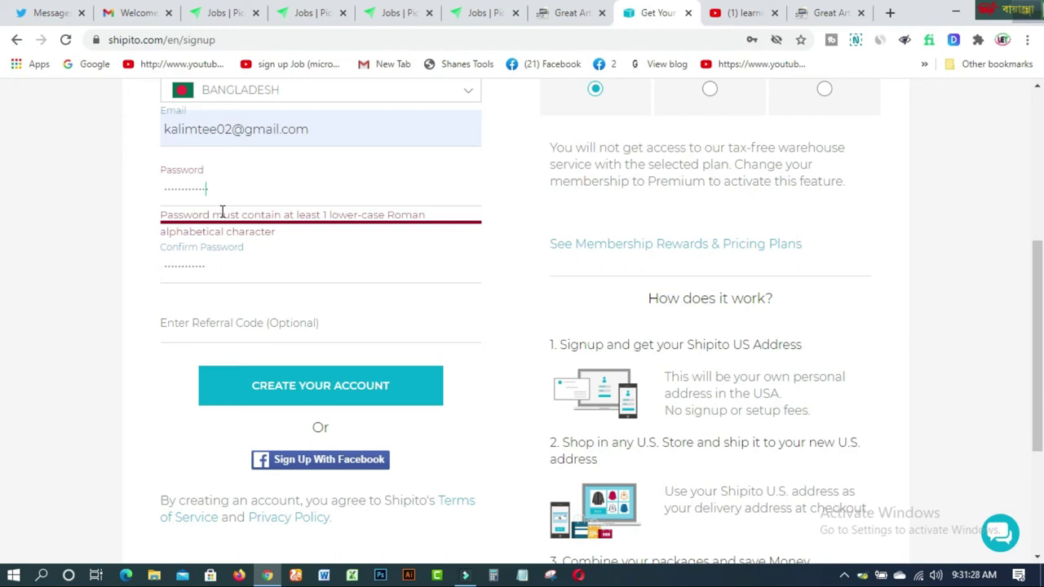
- Retype Confirm Password to match the password and create the free Shipito account
click(201, 270)
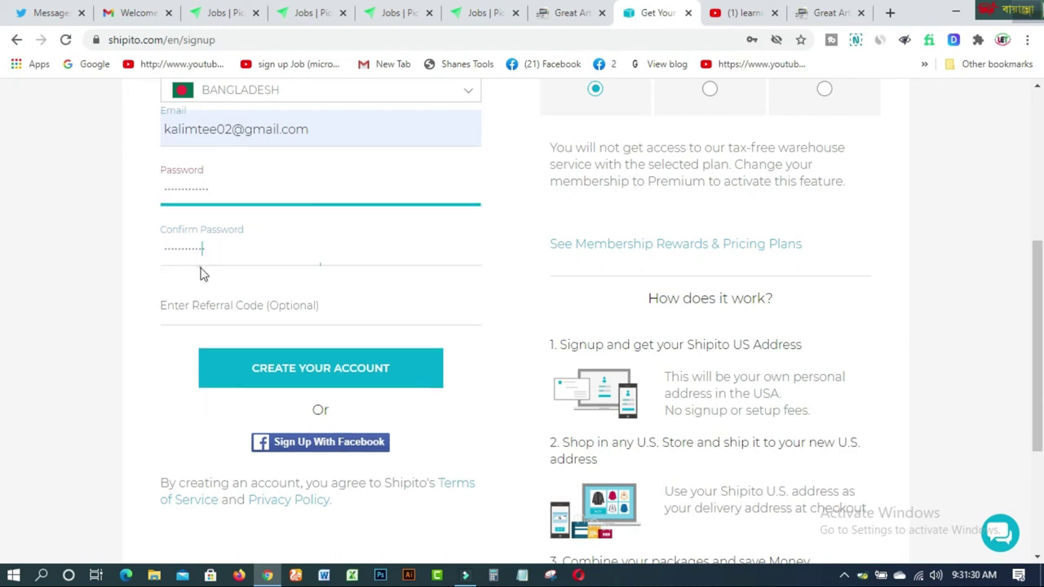
text(•)
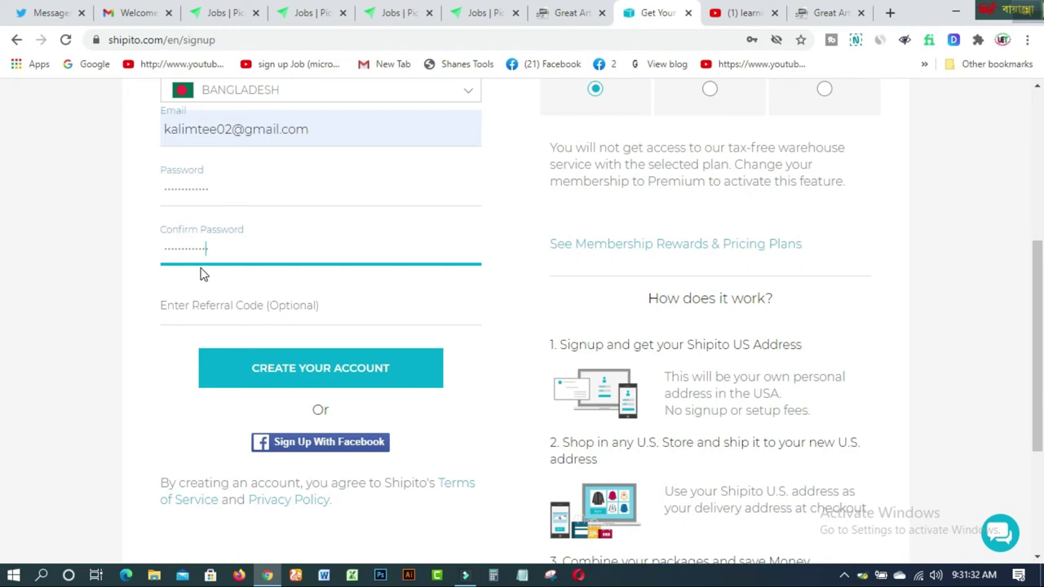
text(•)
click(317, 374)
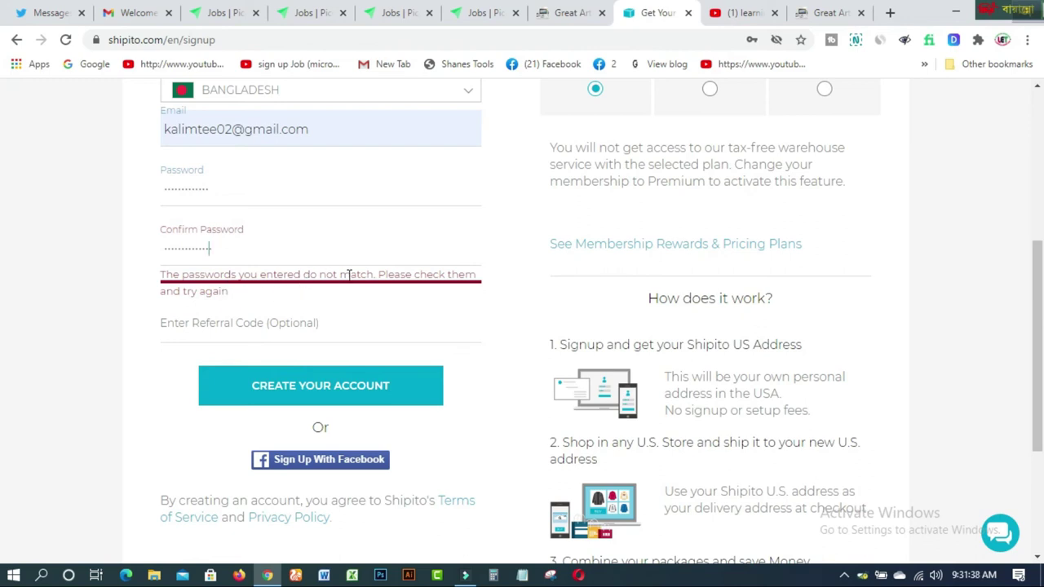
drag(211, 247, 159, 248)
text(*************)
click(269, 394)
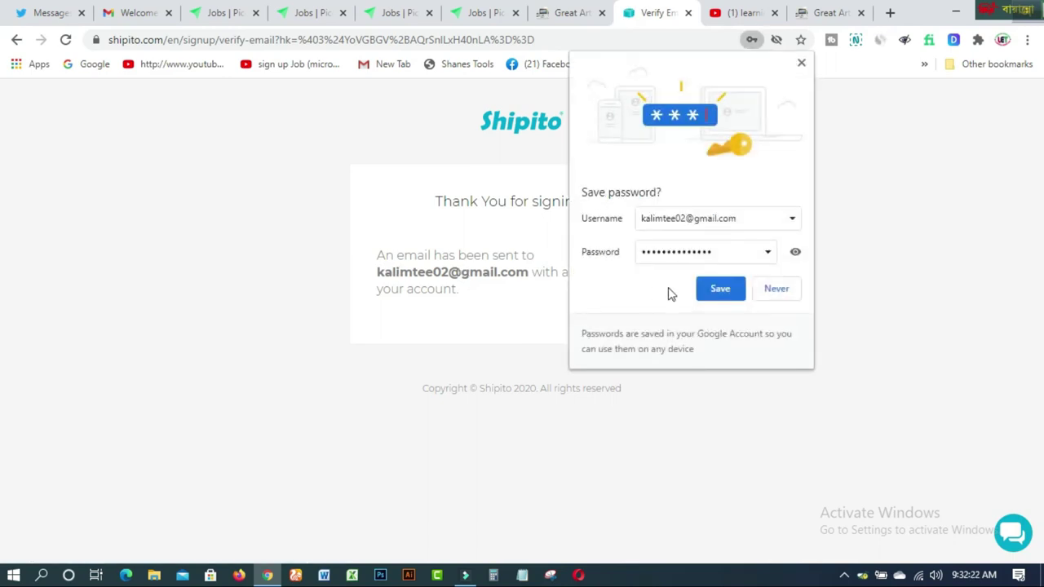
- Save the new Shipito account password in Chrome
click(714, 289)
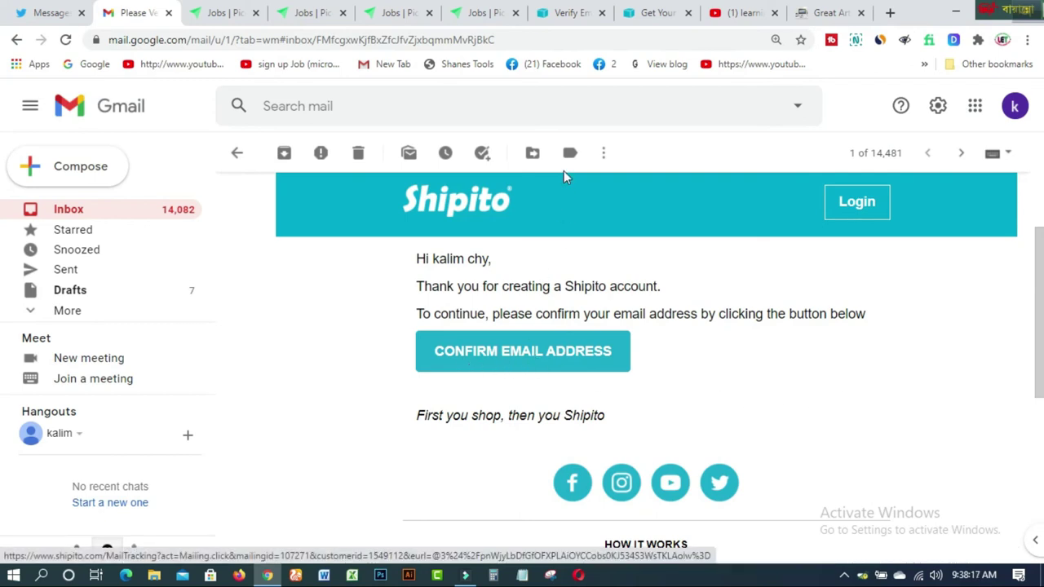
- Glance at the Shipito Verify Email tab, then switch to the Picoworkers job page
click(563, 14)
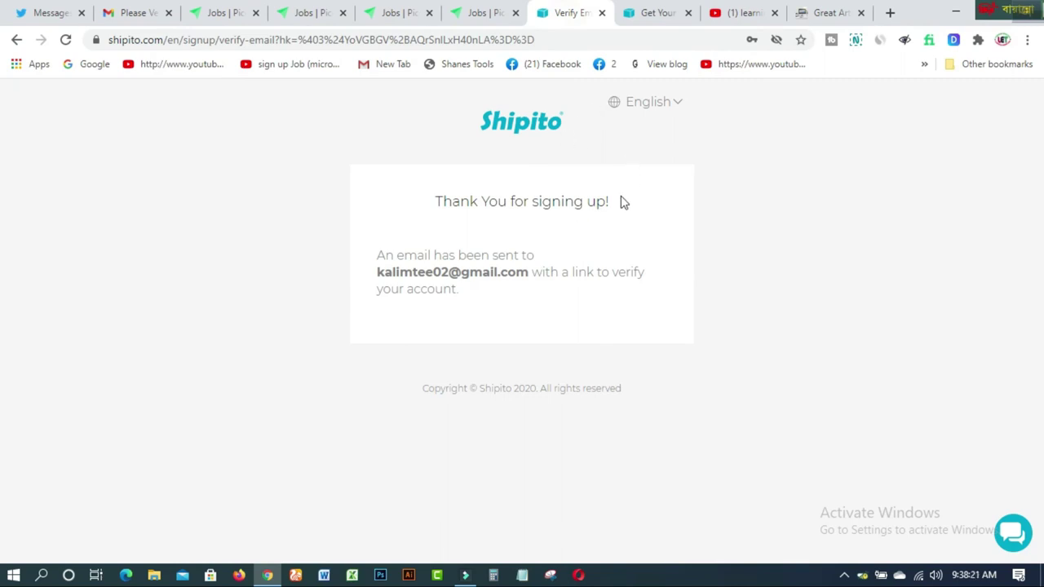
click(480, 21)
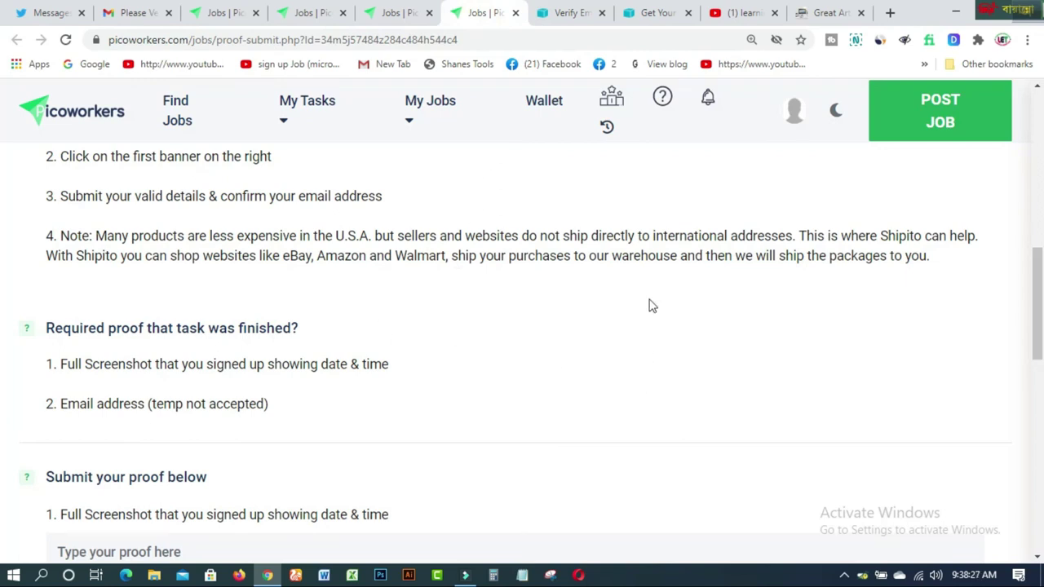
- Switch to the completed Shipito sign-up tab showing the free $0 membership
click(657, 20)
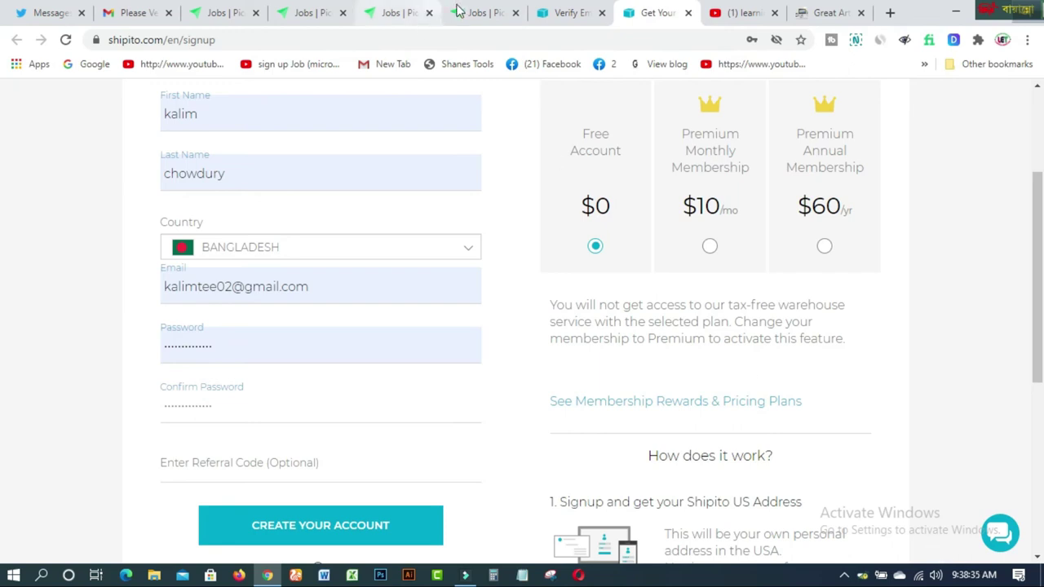
mouse_move(992, 577)
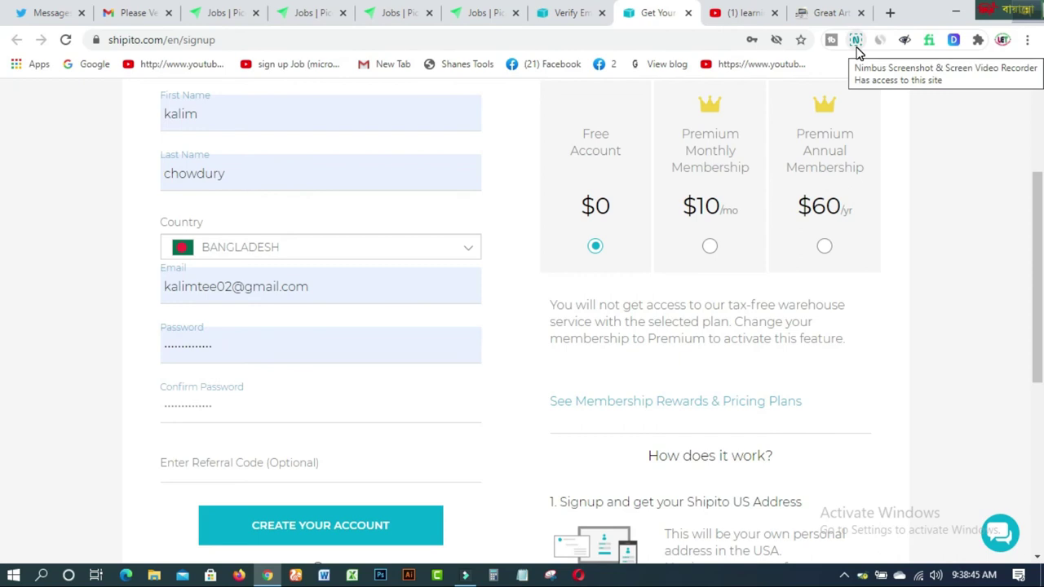
- Capture a selected area of the Shipito form with the taskbar clock shown, then Quick Upload it with Nimbus
click(856, 40)
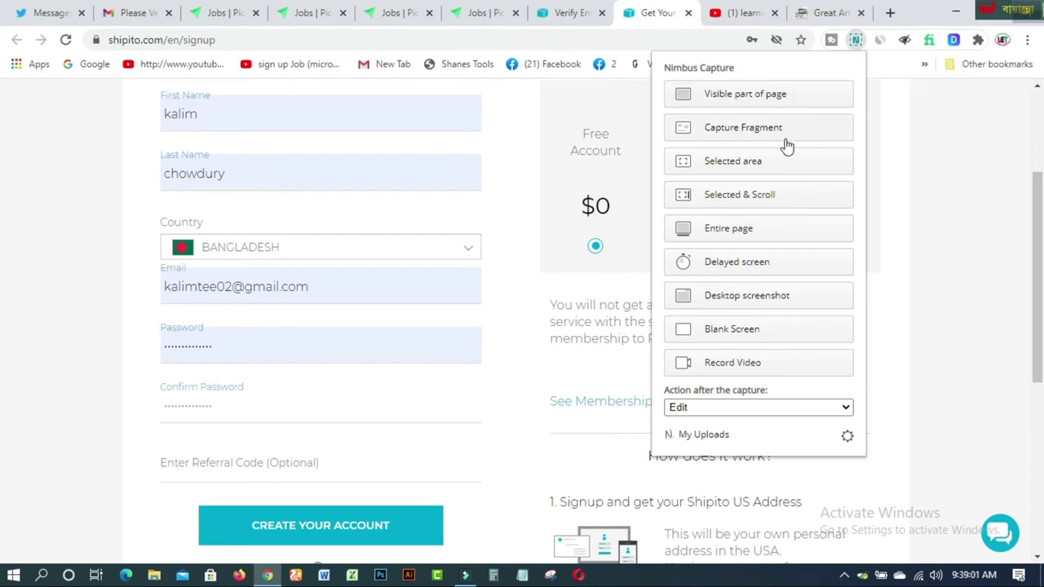
click(748, 163)
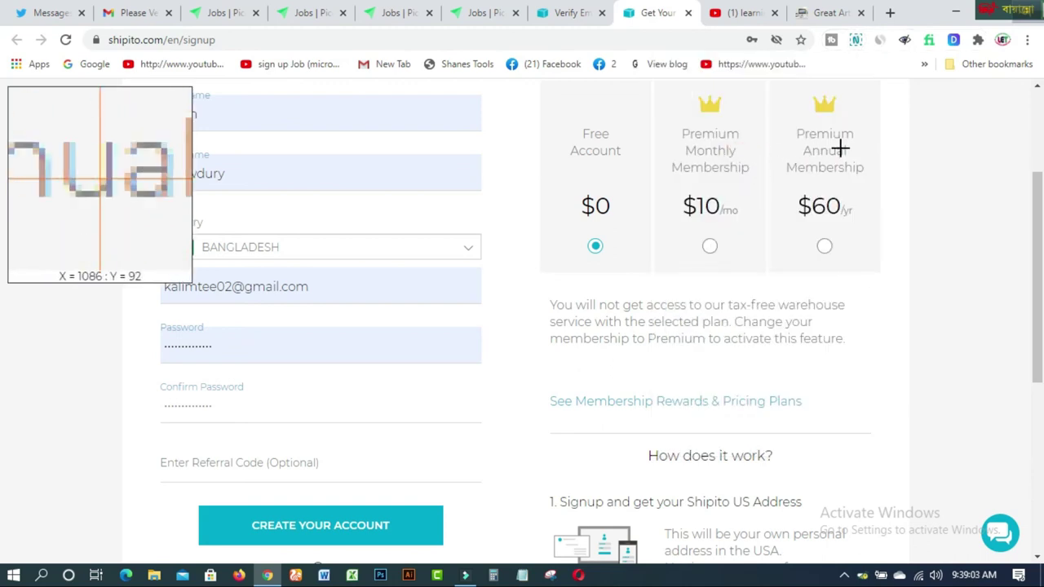
click(1001, 575)
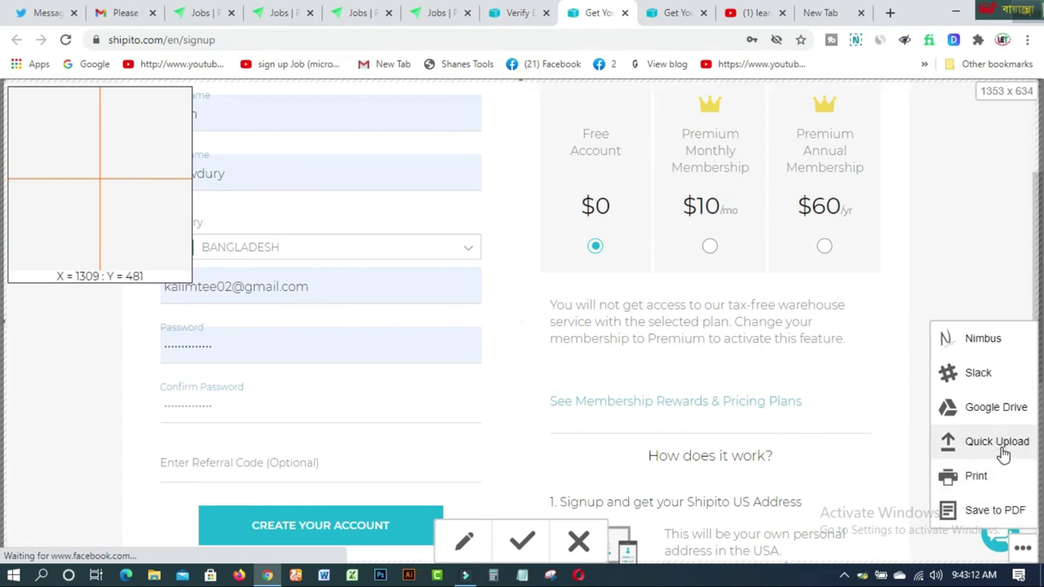
click(998, 444)
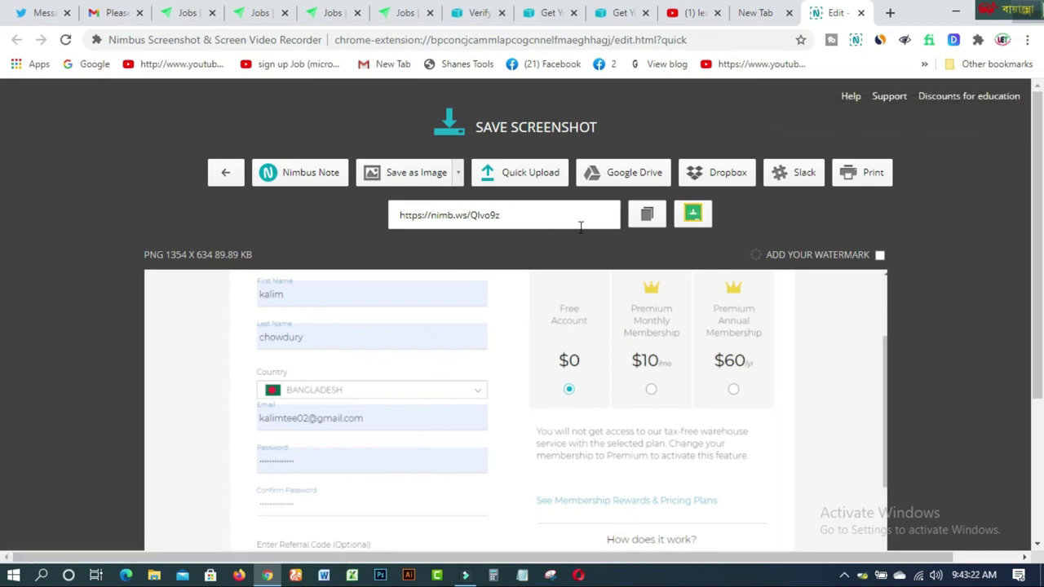
- Copy the nimb.ws share link and open it in a new tab to verify the uploaded screenshot
click(647, 217)
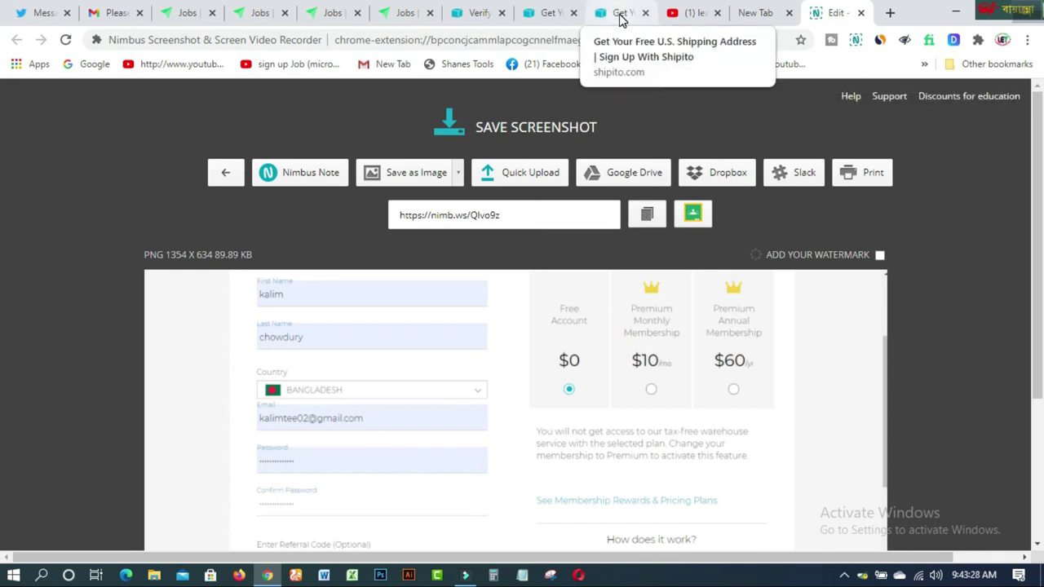
click(890, 13)
right_click(688, 40)
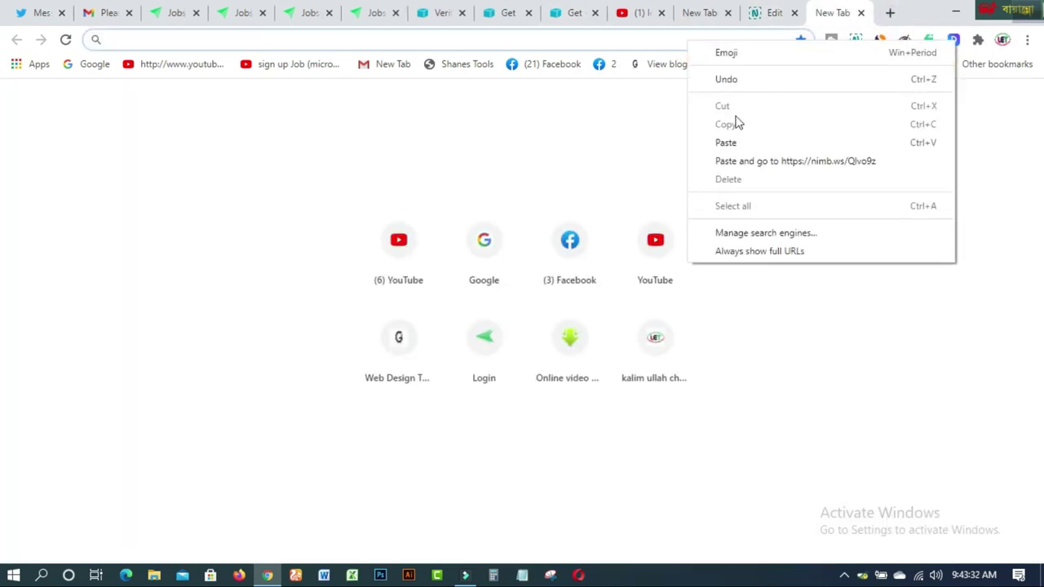
click(726, 144)
click(240, 72)
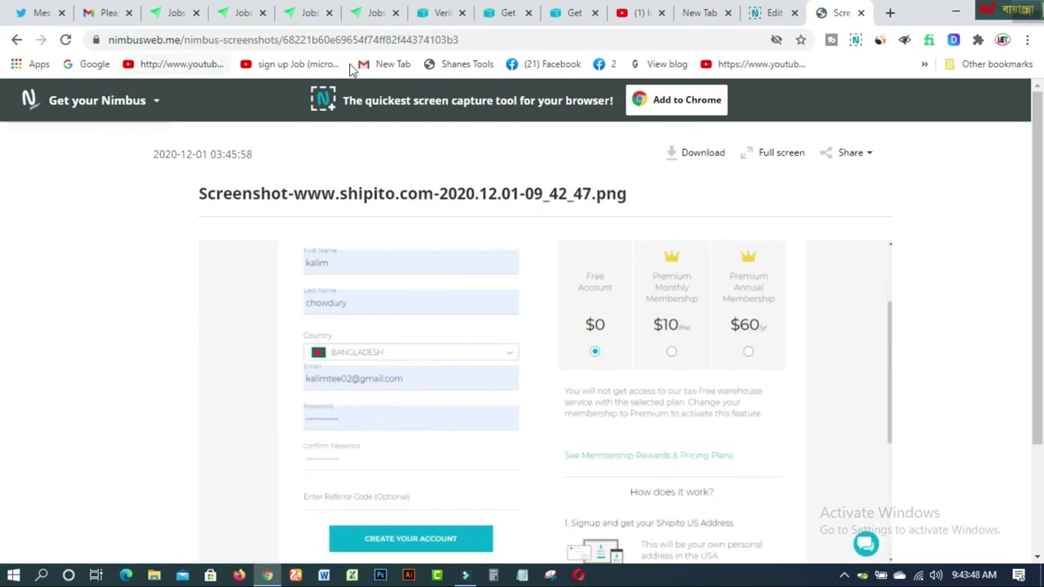
- Switch back through the tabs to the Picoworkers proof submission page
click(769, 14)
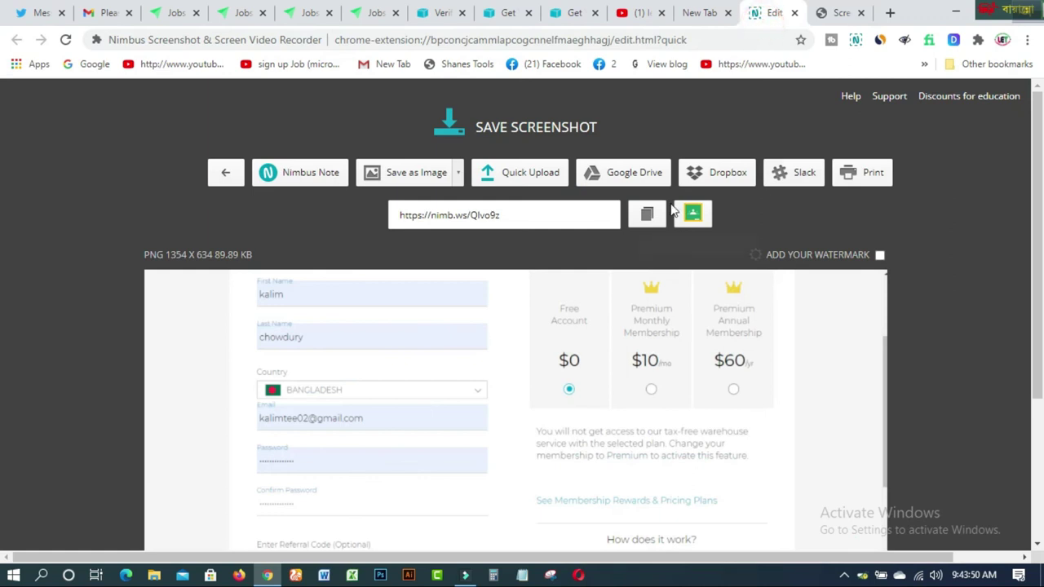
click(574, 17)
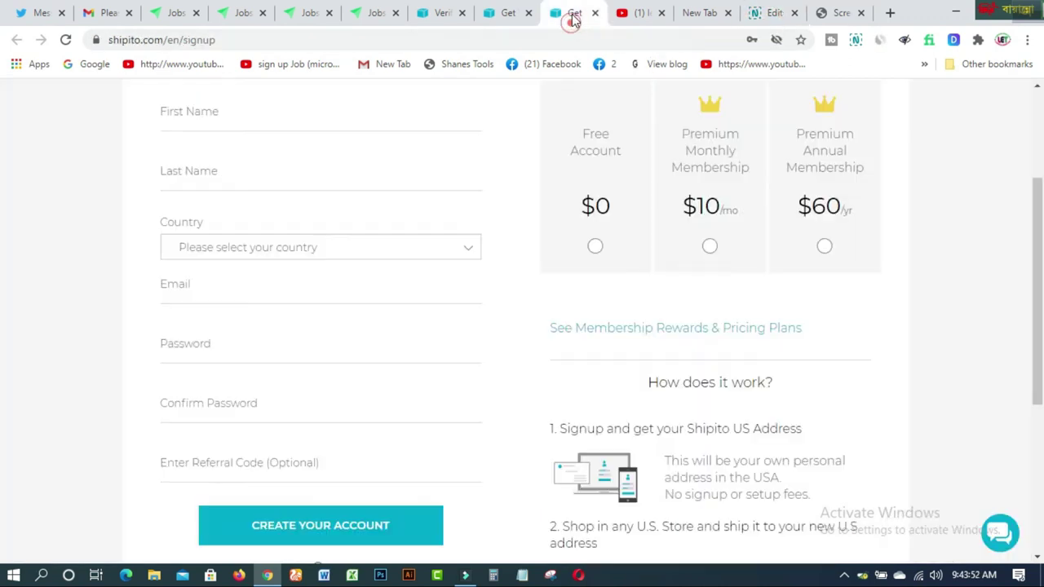
click(374, 17)
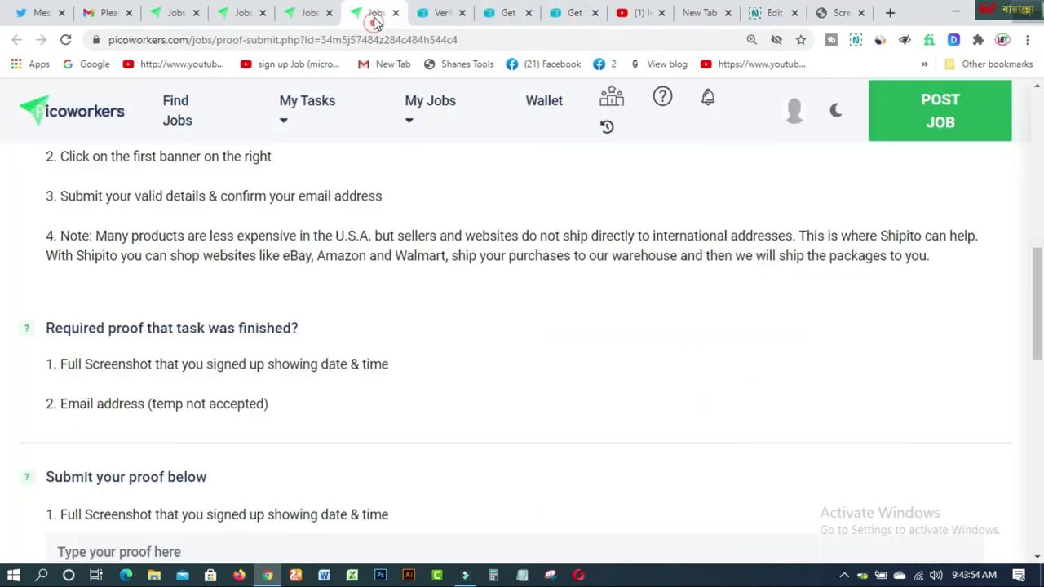
- Paste the screenshot share link into the first proof box with a 'Screenshot Link:-' label above it
drag(1033, 257, 1038, 327)
click(165, 289)
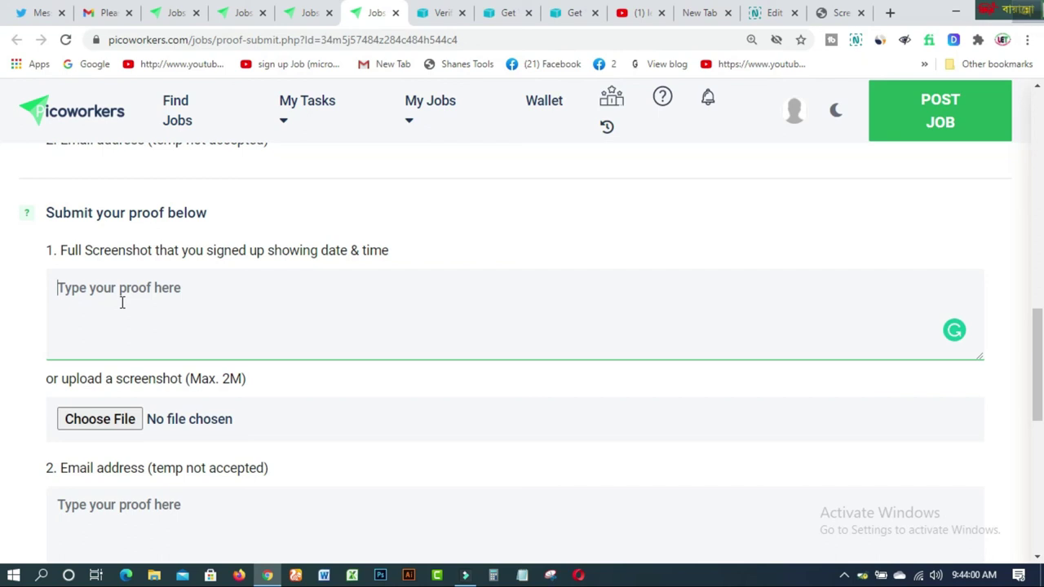
key(ctrl+v)
click(58, 285)
key(Return)
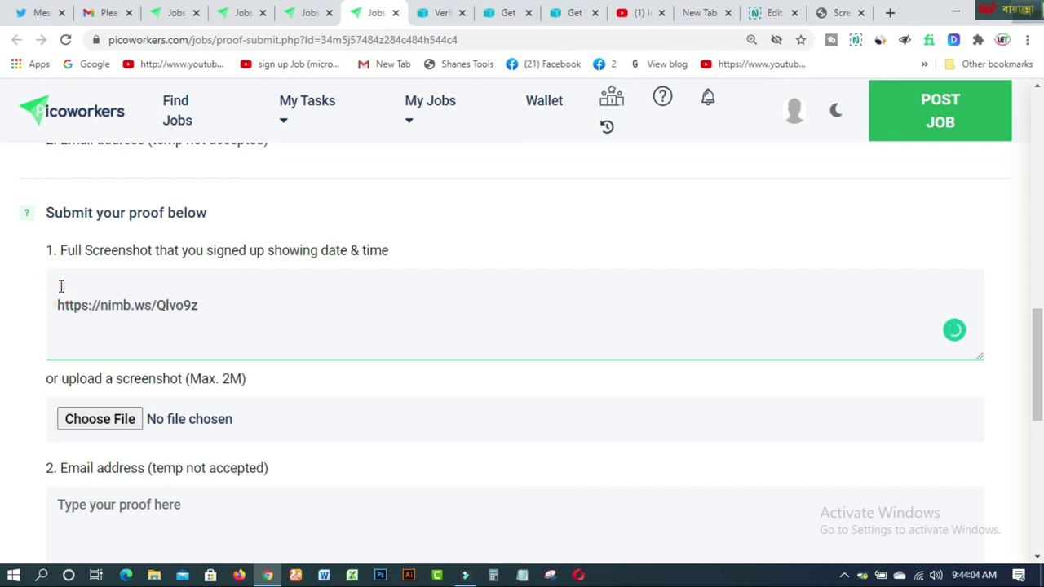
text(Screensh)
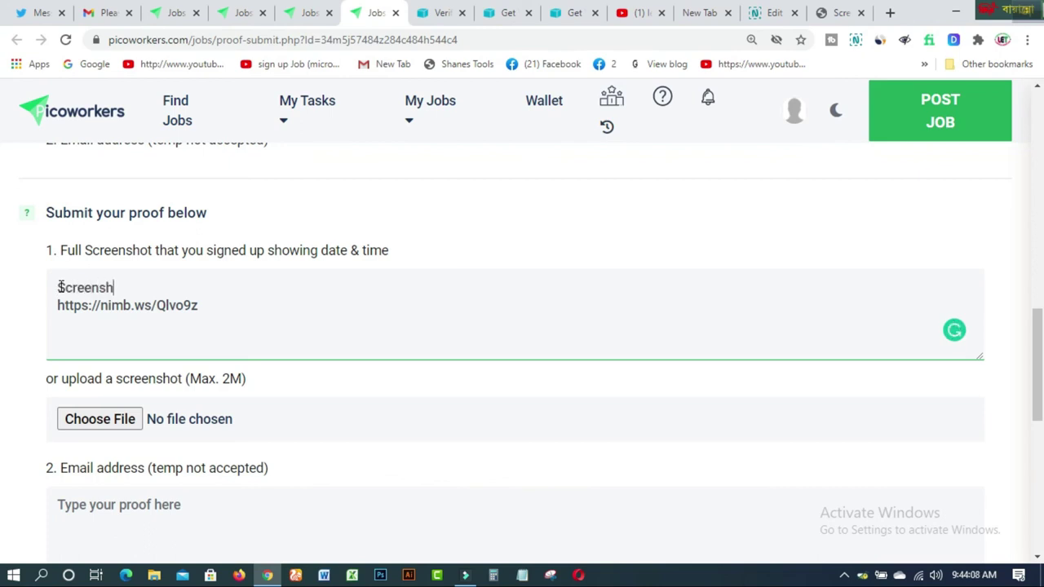
text(ot Link:-)
- Enter the sign-up email address in the second proof box and submit the proof
click(140, 509)
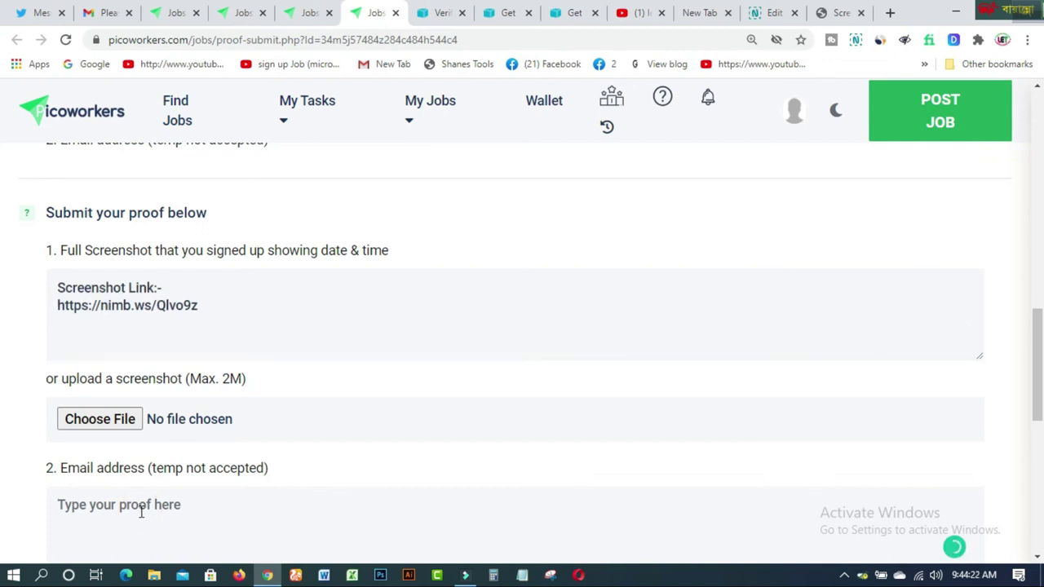
scroll(230, 385, down, 2)
click(218, 356)
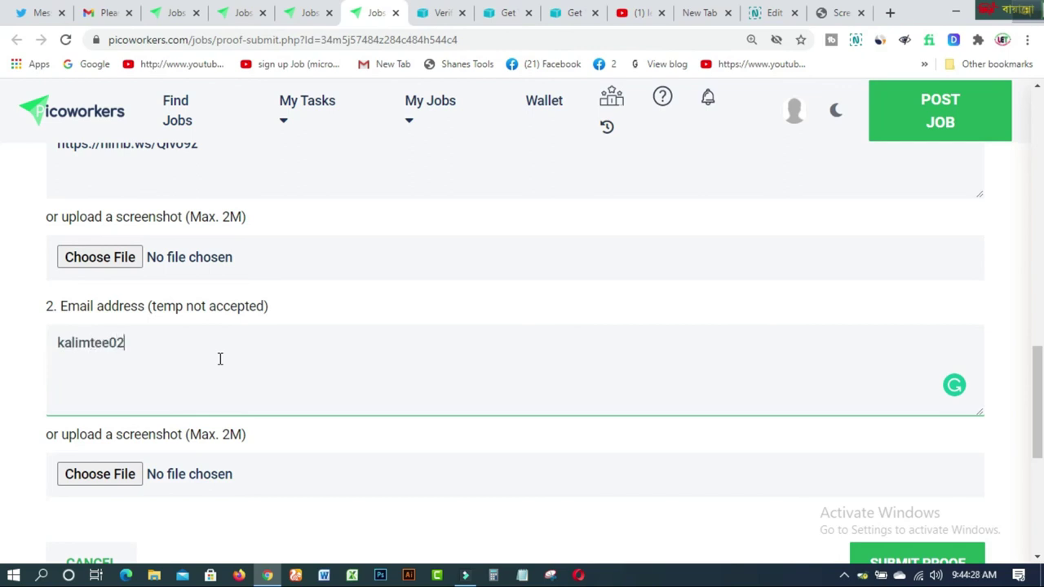
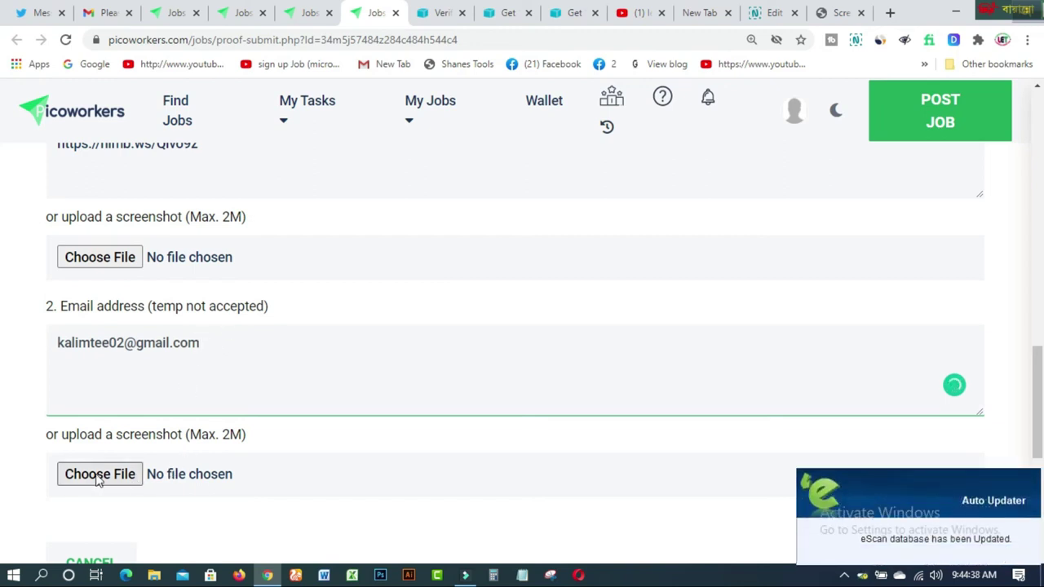
drag(1037, 403, 1041, 440)
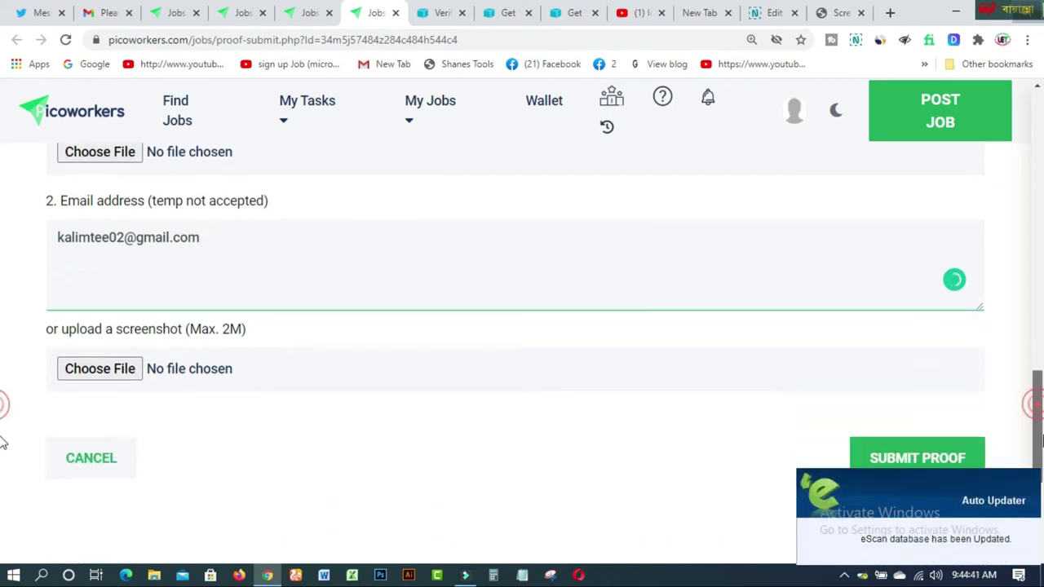
scroll(3, 443, down, 1)
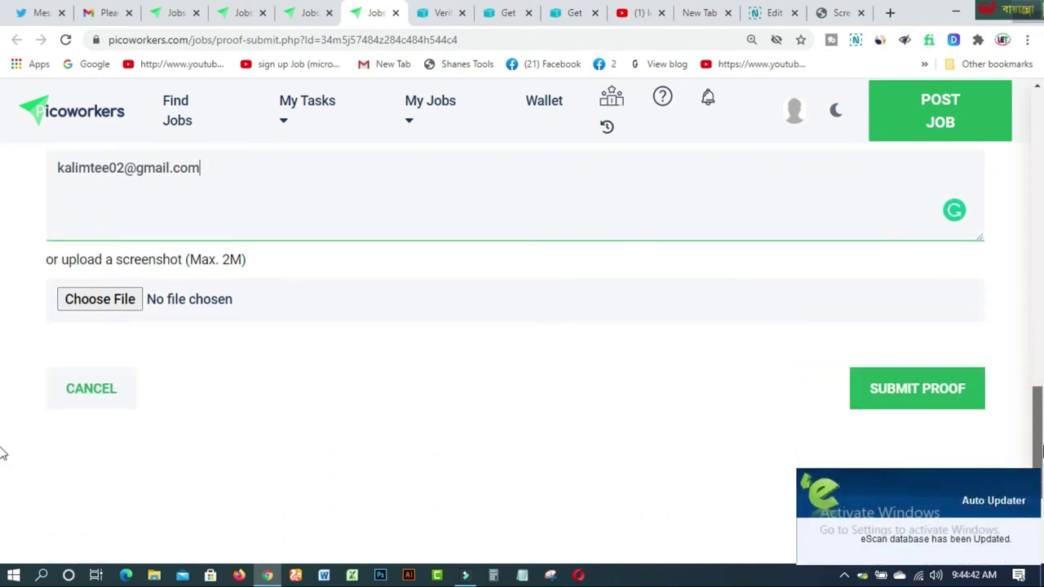
click(903, 390)
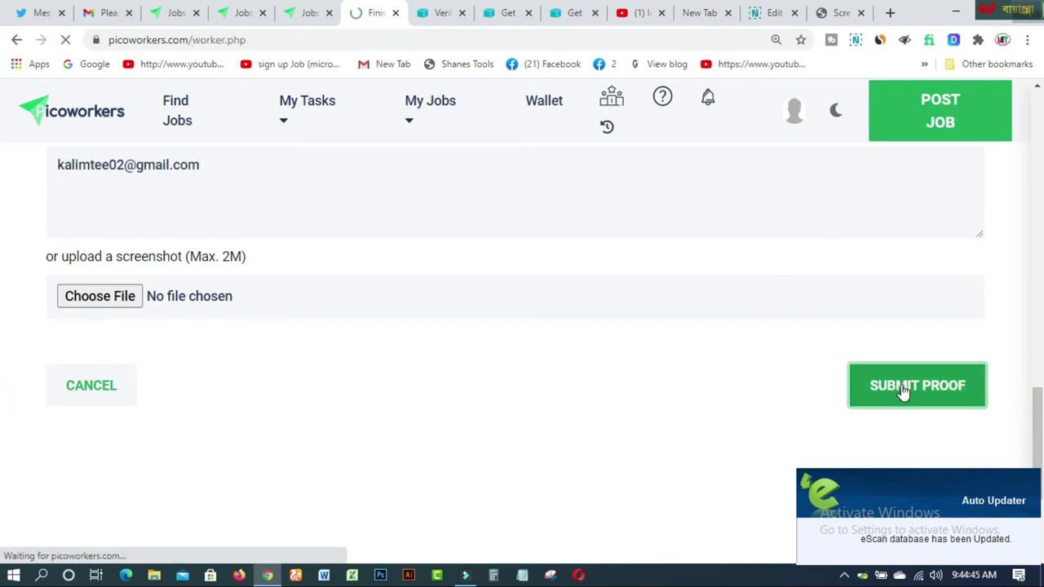